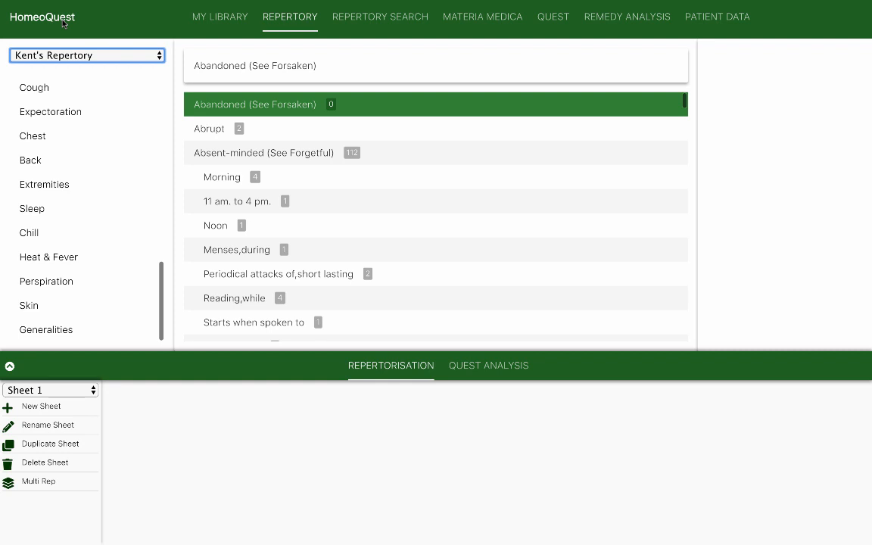
- Open Remedy Analysis and set the simple analysis option to Combined
left_click(646, 24)
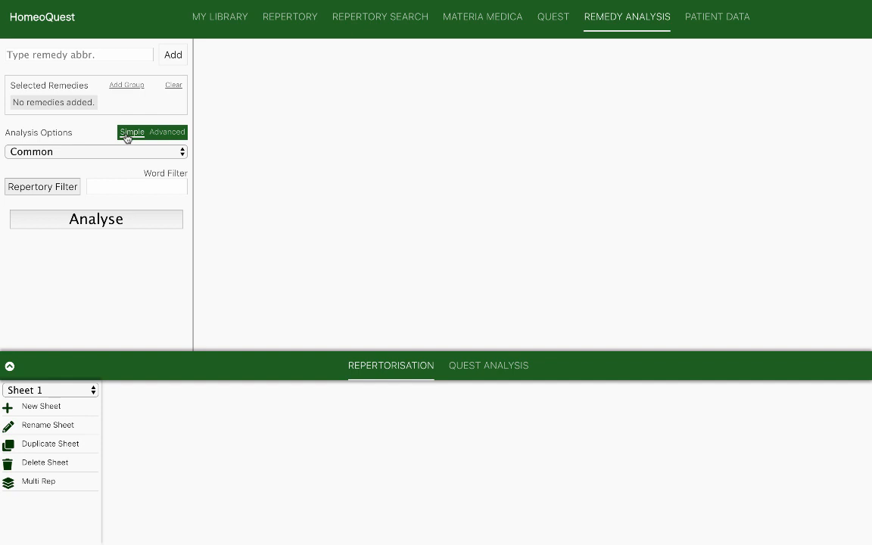
left_click(166, 154)
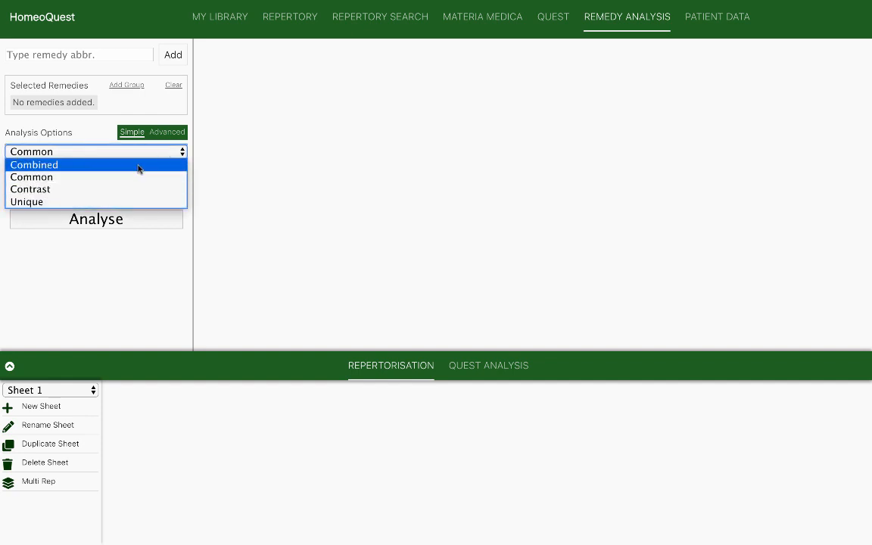
left_click(200, 214)
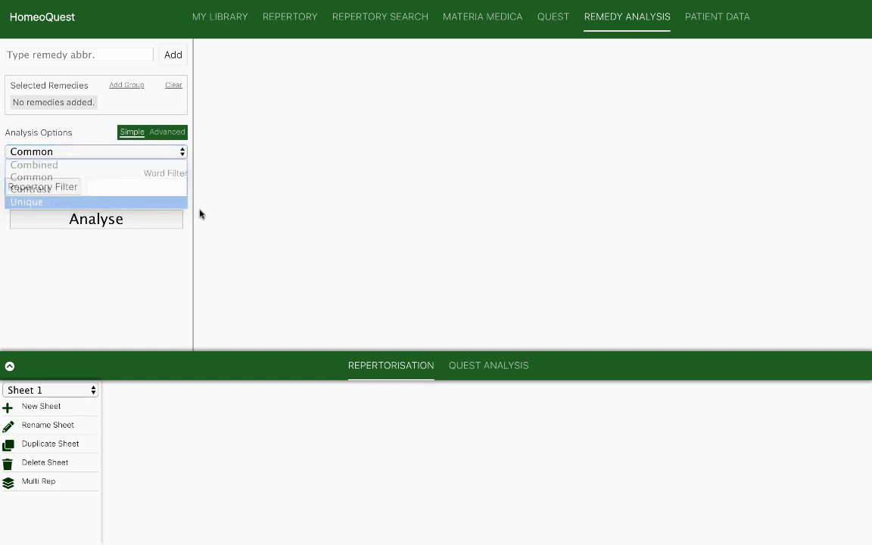
left_click(147, 153)
left_click(137, 164)
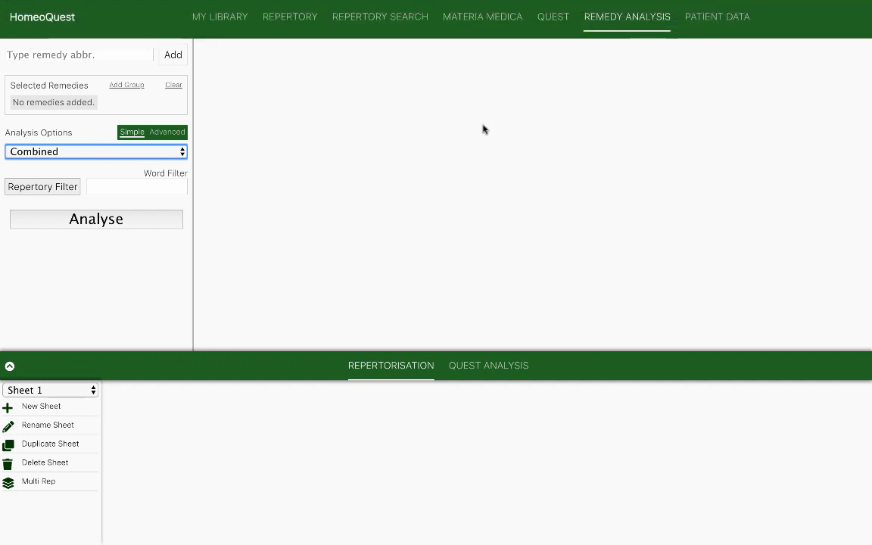
- Read the pip-m entry in the materia medica, in Phatak's Materia Medica of Homoeopathic Medicines and Boericke's Materia medica
left_click(483, 23)
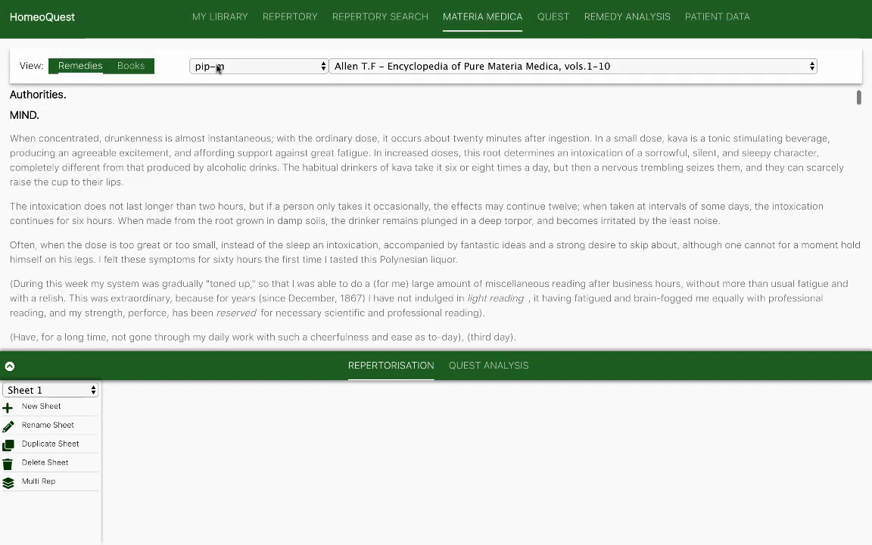
left_click(393, 72)
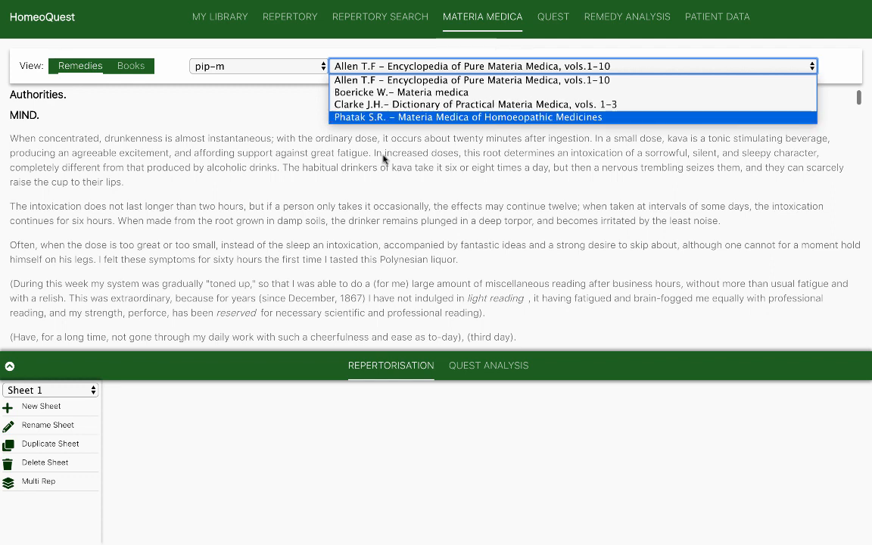
left_click(242, 139)
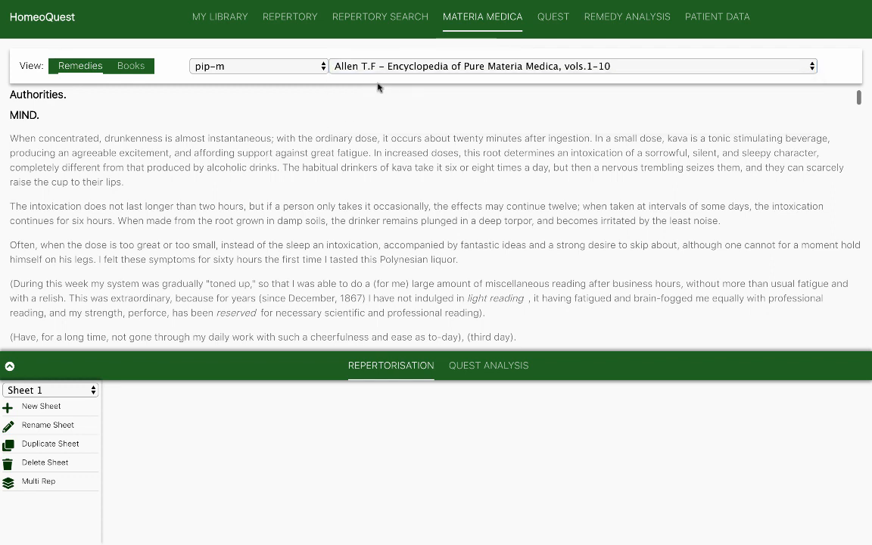
left_click(354, 67)
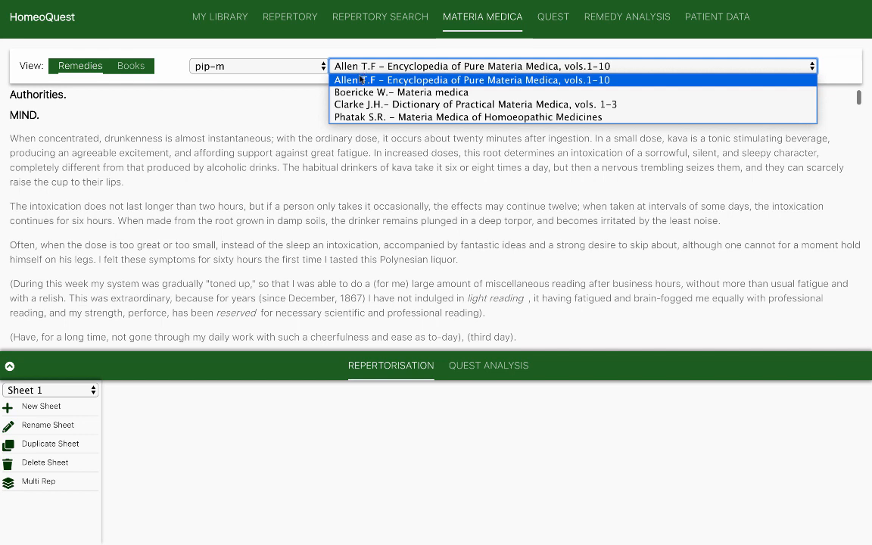
left_click(362, 119)
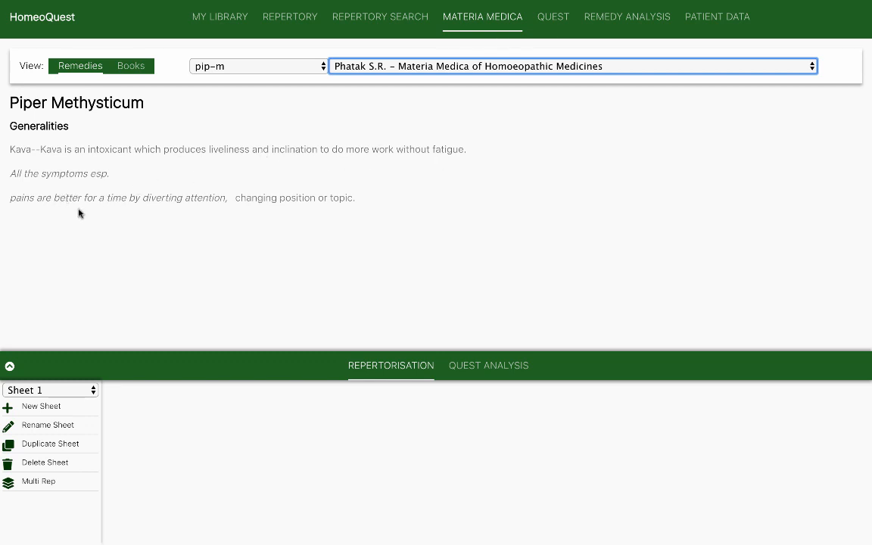
left_click(395, 66)
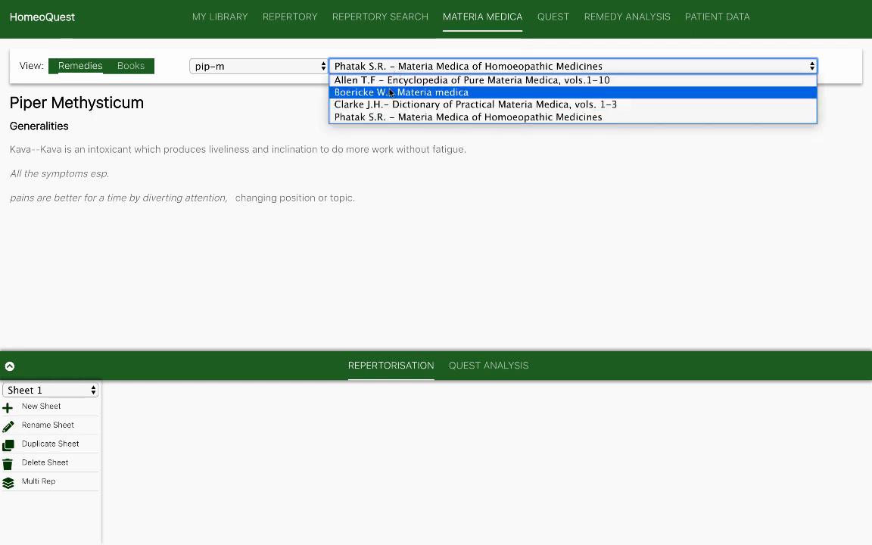
left_click(386, 92)
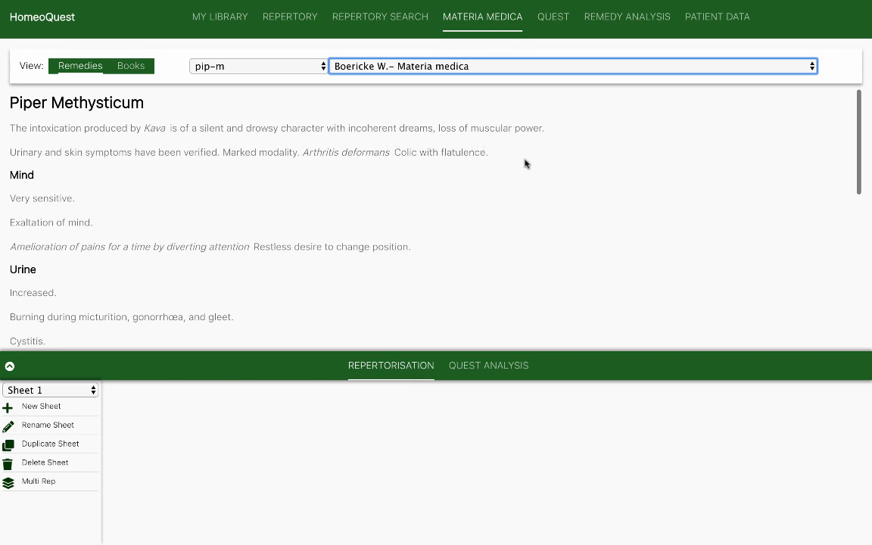
- Read the Clinical and Characteristics sections for pip-m in Clarke's Dictionary of Practical Materia Medica
left_click(343, 65)
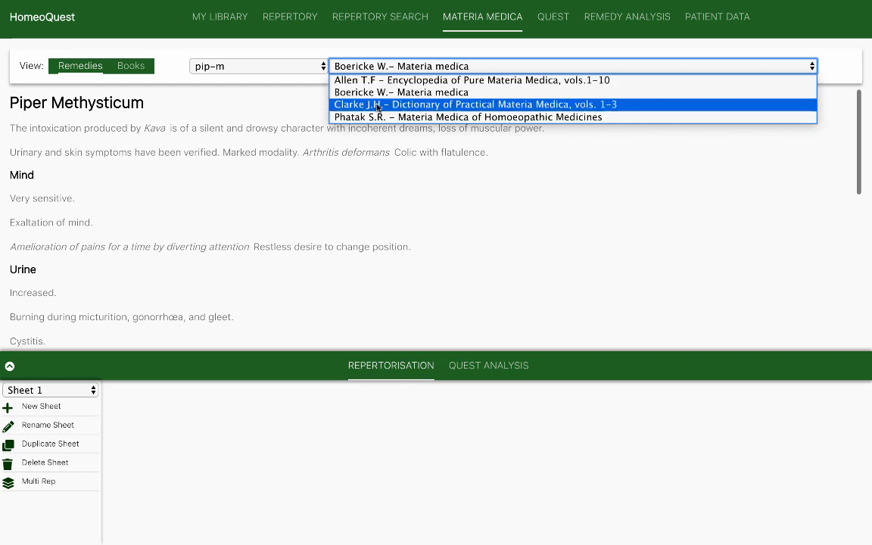
left_click(377, 106)
scroll(362, 221, "down", 2)
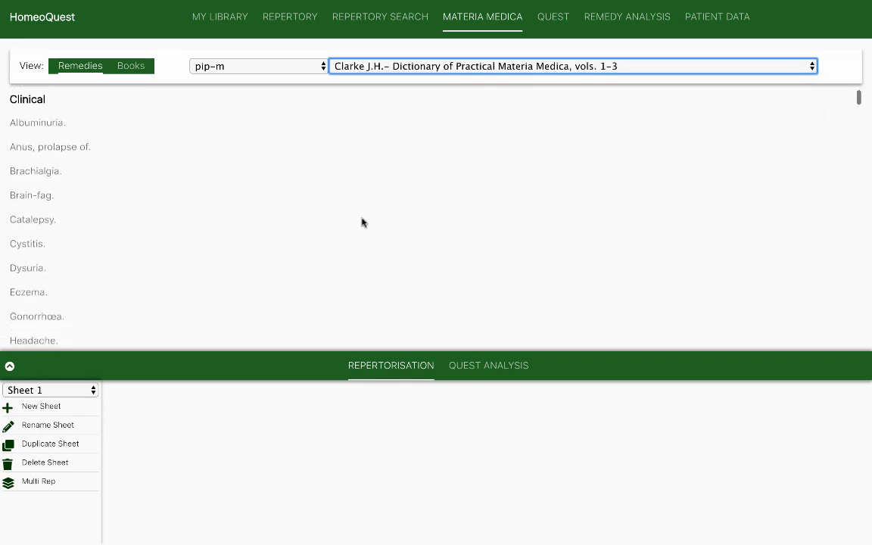
scroll(362, 222, "down", 5)
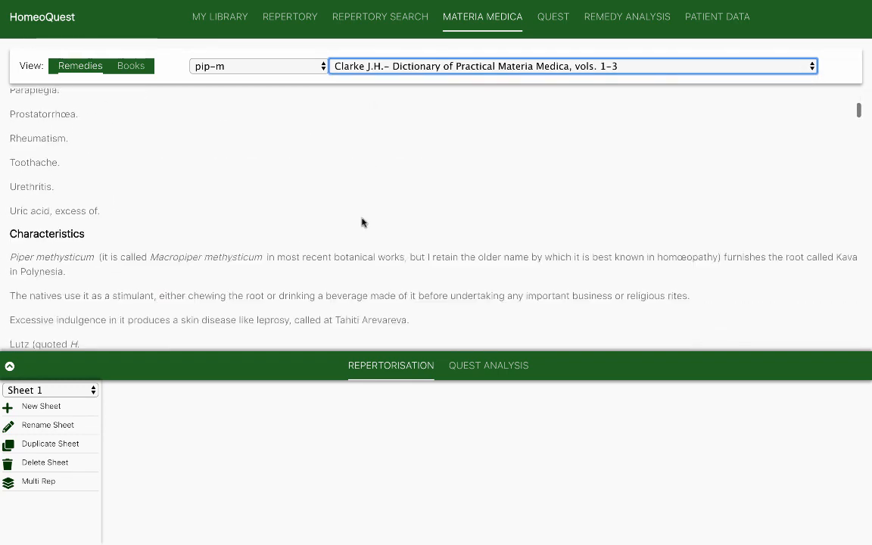
scroll(362, 222, "down", 3)
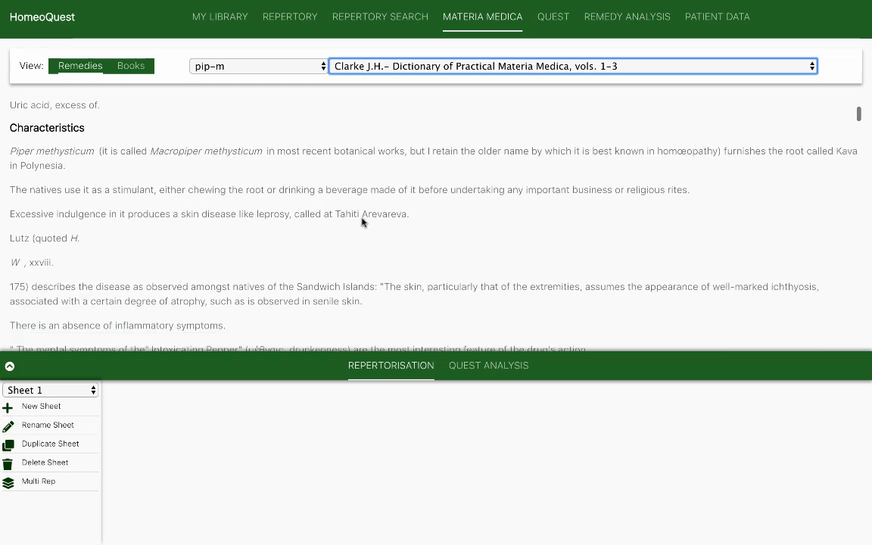
scroll(362, 222, "down", 1)
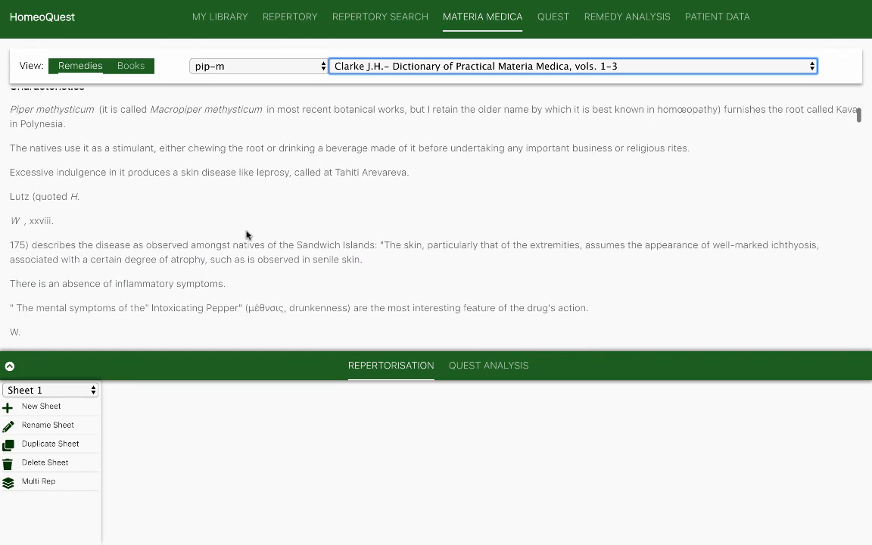
scroll(246, 236, "down", 3)
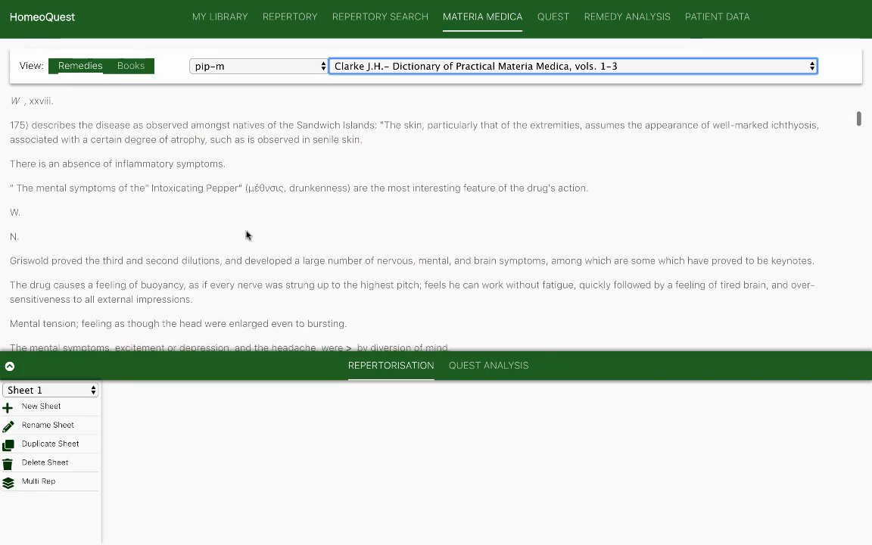
scroll(246, 235, "down", 2)
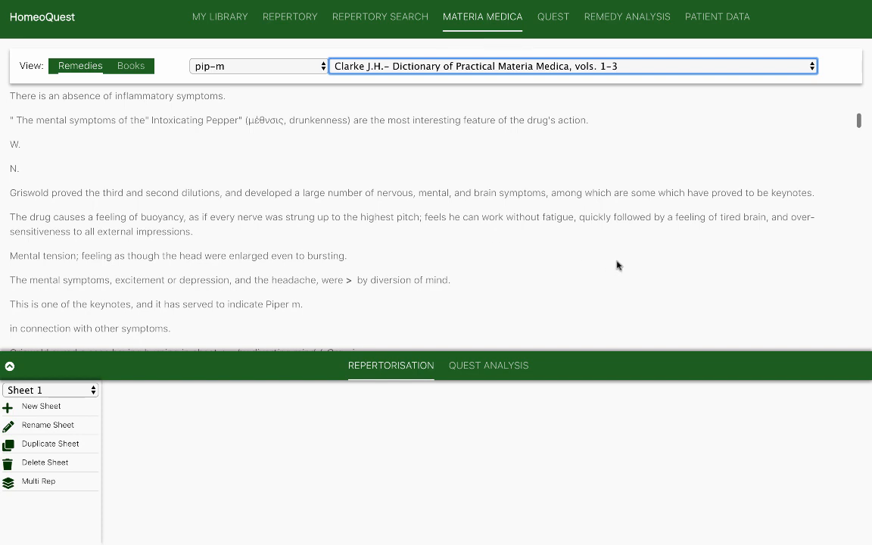
- Read the Mind section for pip-m in Allen's Encyclopedia of Pure Materia Medica
left_click(540, 65)
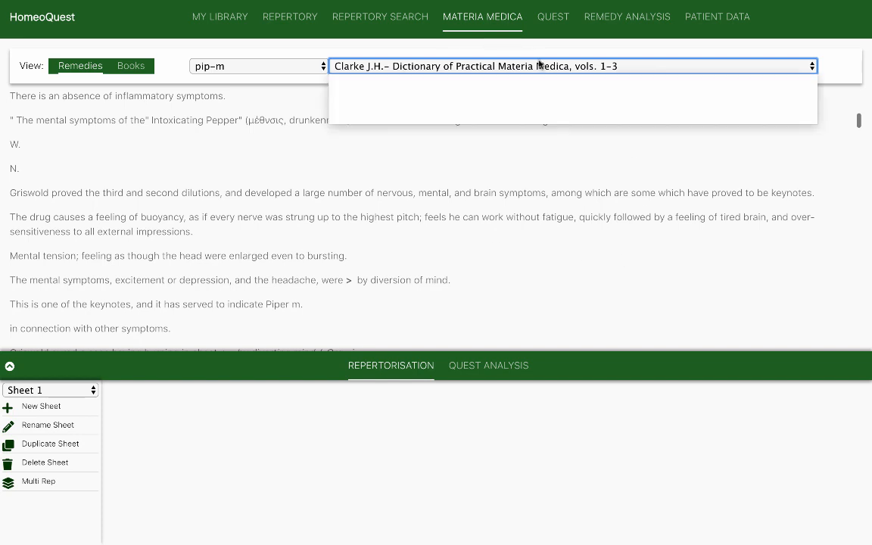
left_click(499, 80)
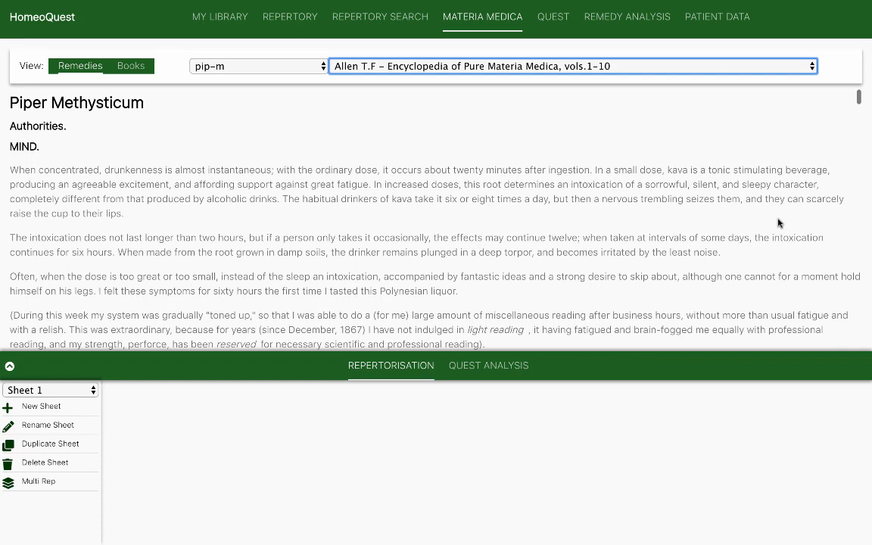
scroll(779, 223, "down", 1)
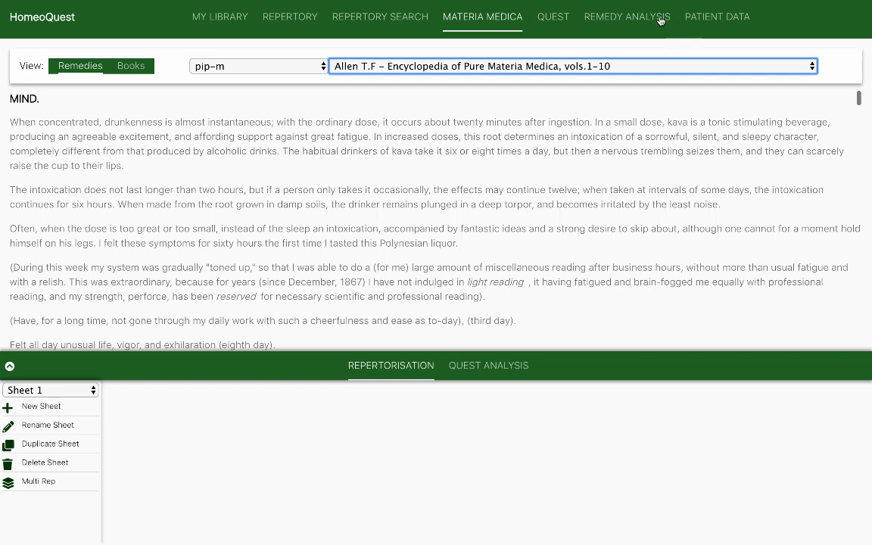
- Return to Remedy Analysis and add pip-m (Piper Methysticum) to the selected remedies
left_click(651, 22)
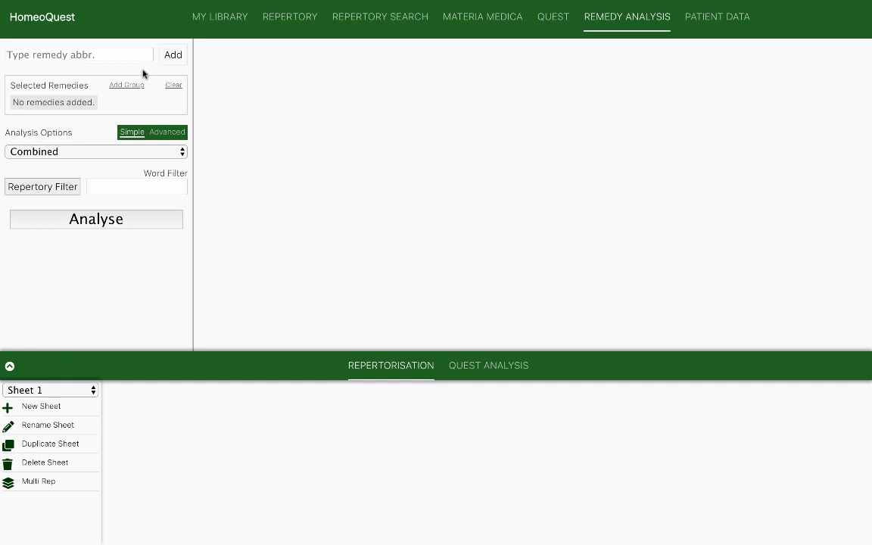
left_click(41, 50)
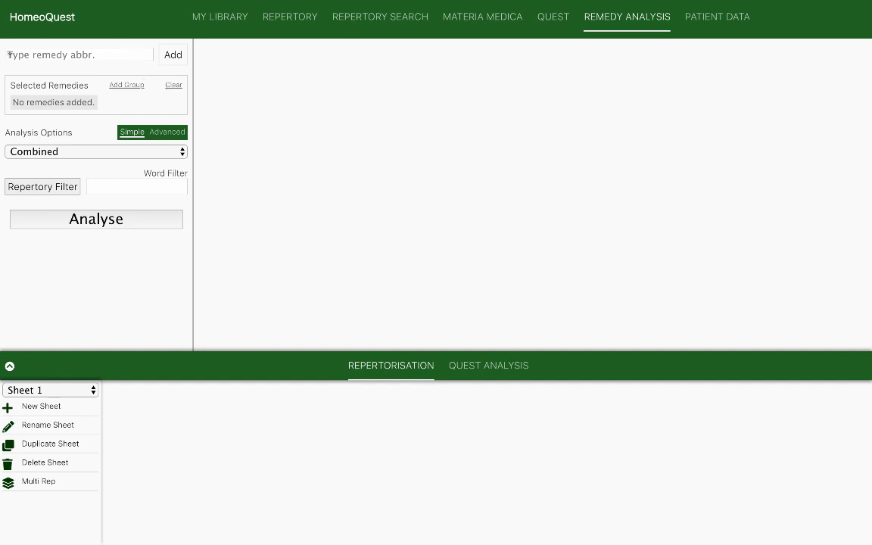
left_click(123, 55)
type("pip")
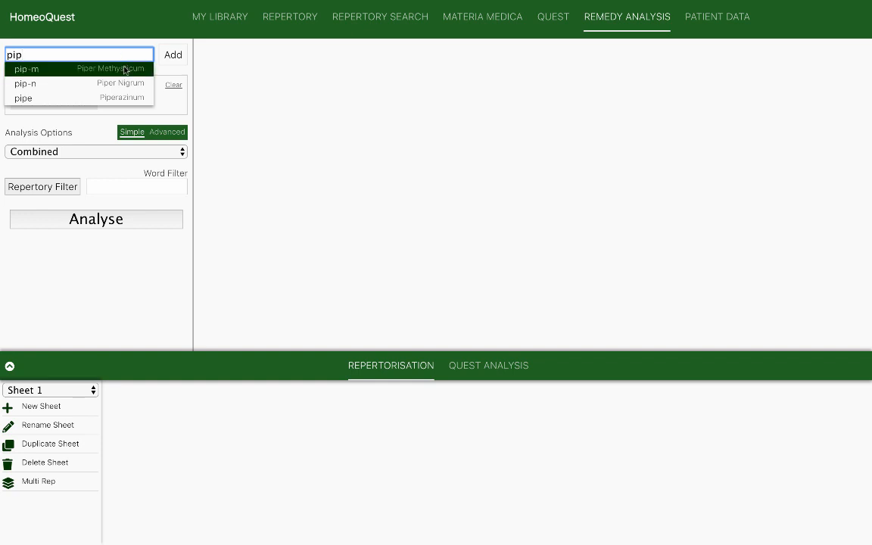
left_click(125, 70)
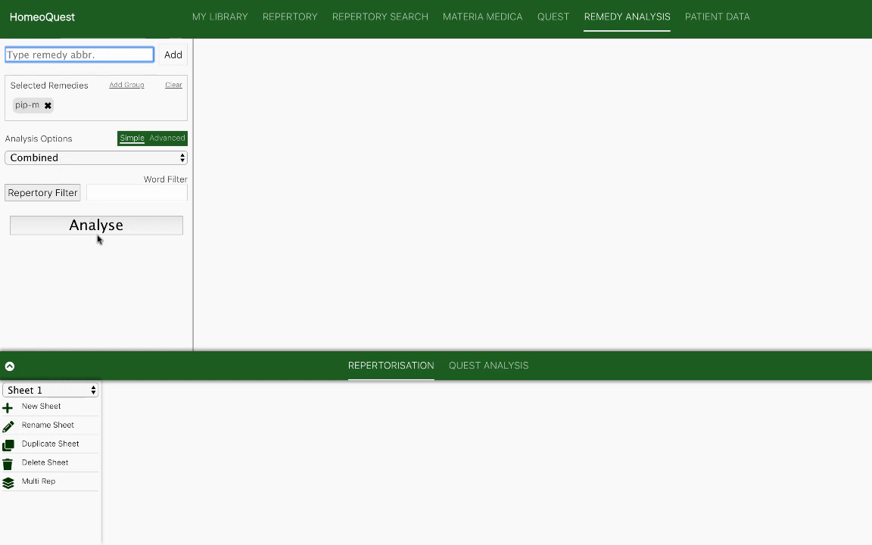
- Filter the repertories to all except Roger van Zandvoort's Complete Repertory 2018, Jeremy Sherr's QRep v3 and Dhanipkar's Thyroid Repertory
left_click(54, 200)
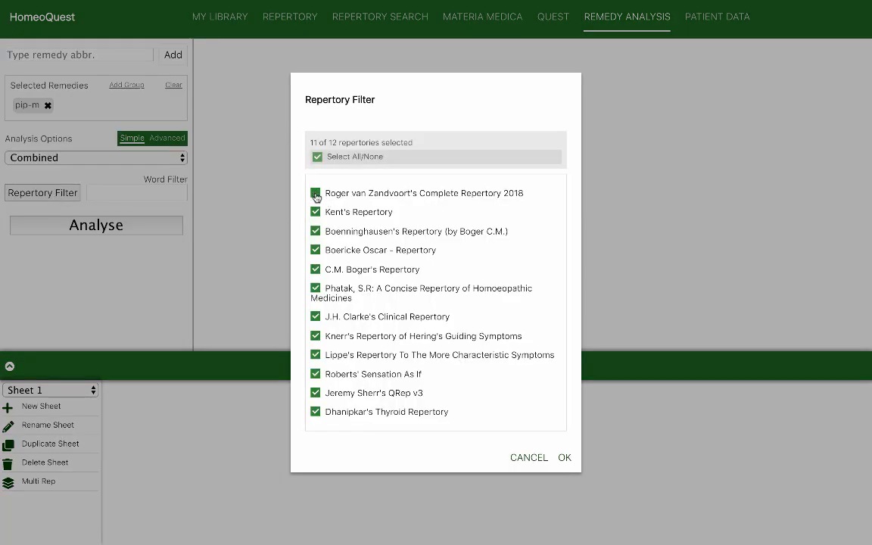
left_click(318, 158)
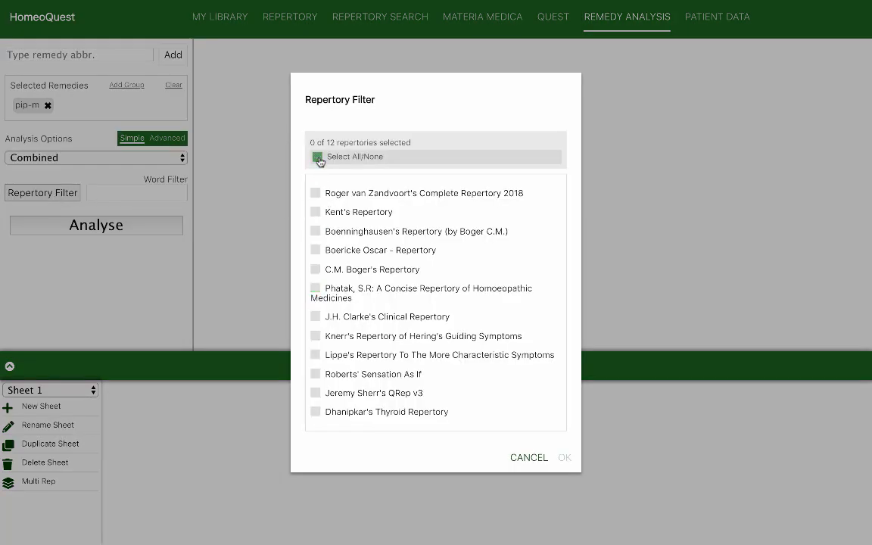
left_click(318, 159)
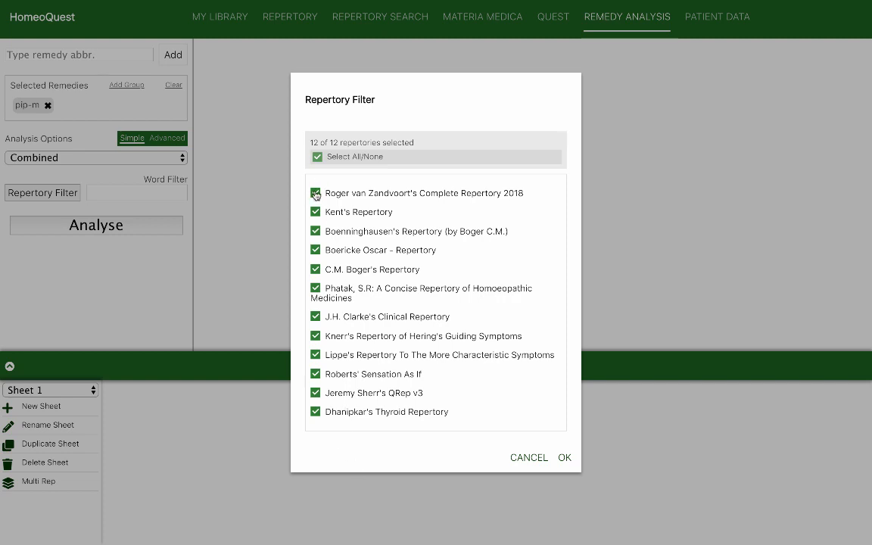
left_click(316, 193)
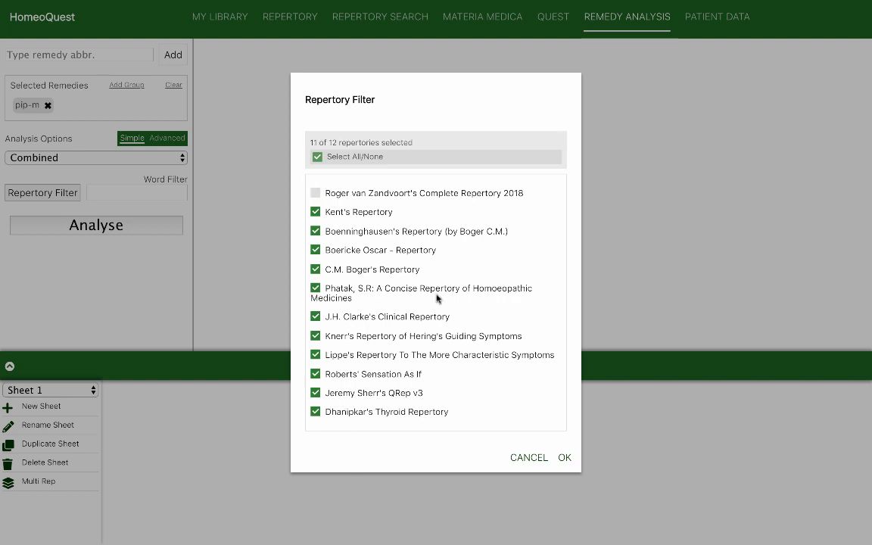
left_click(315, 394)
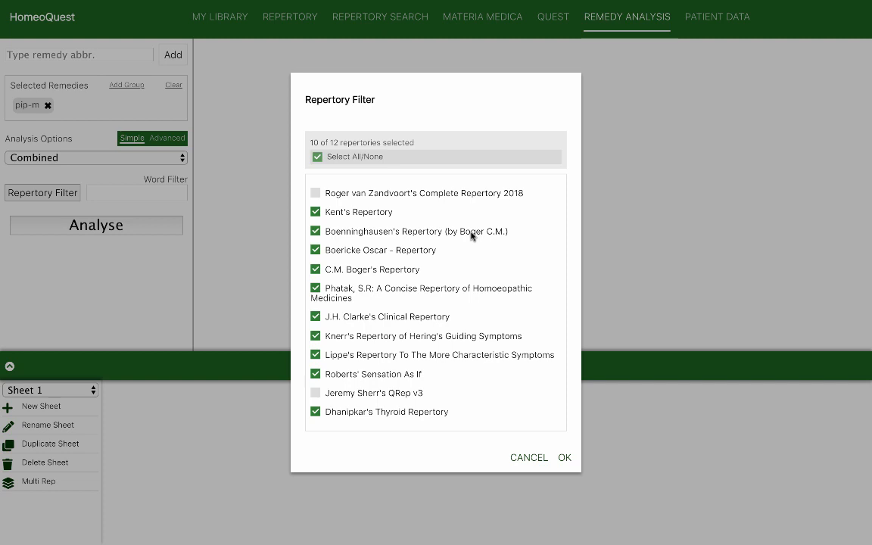
left_click(317, 413)
left_click(565, 458)
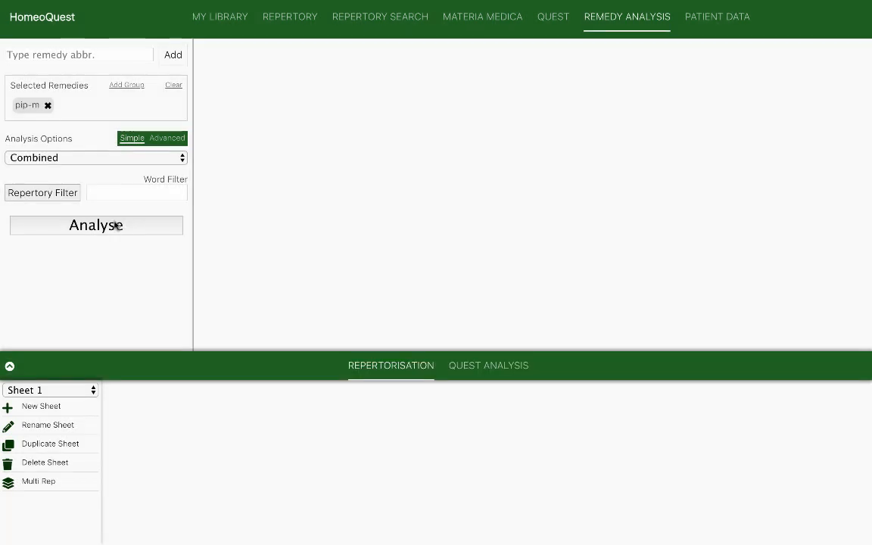
- Run the Combined analysis for pip-m and review its Mind rubrics from Kent's Repertory
left_click(116, 225)
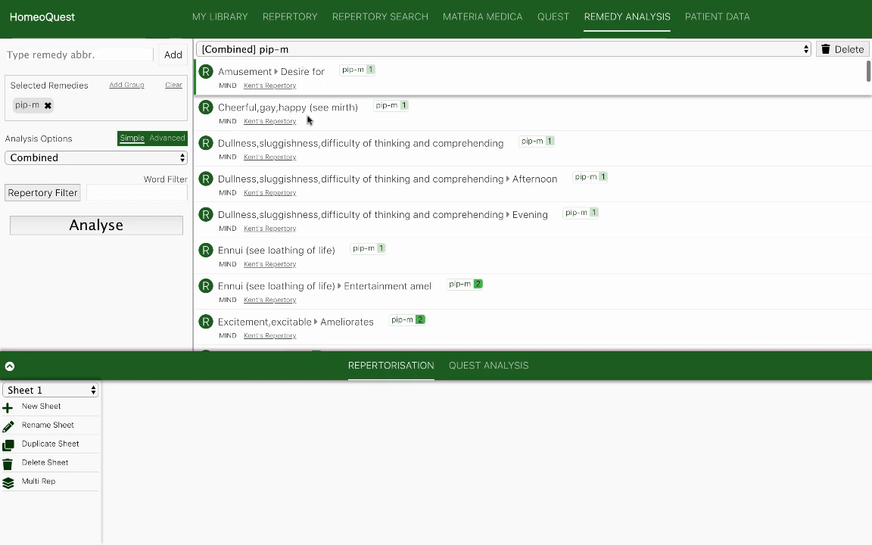
scroll(256, 210, "down", 1)
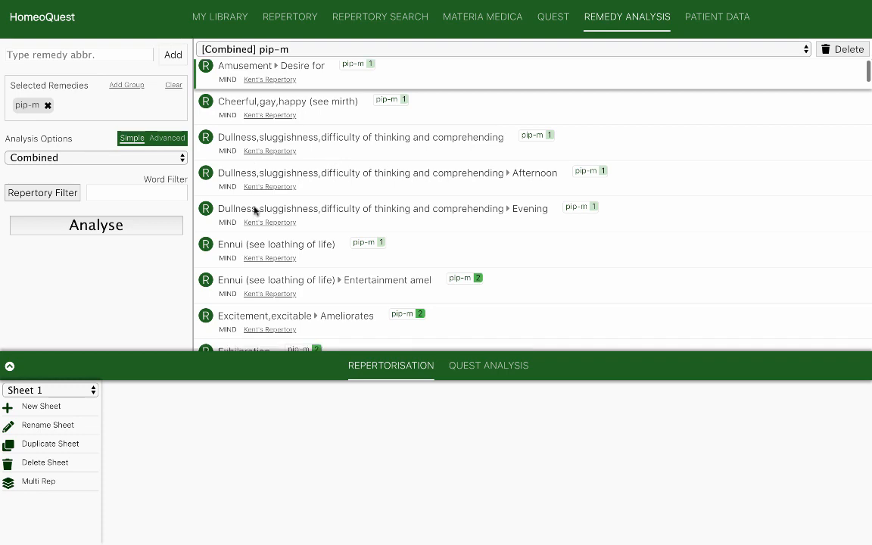
scroll(256, 210, "down", 3)
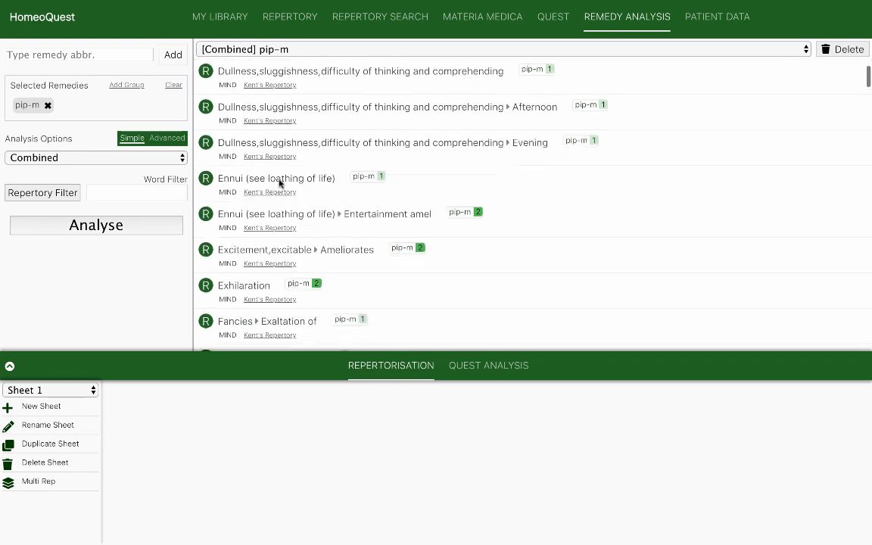
scroll(255, 252, "down", 1)
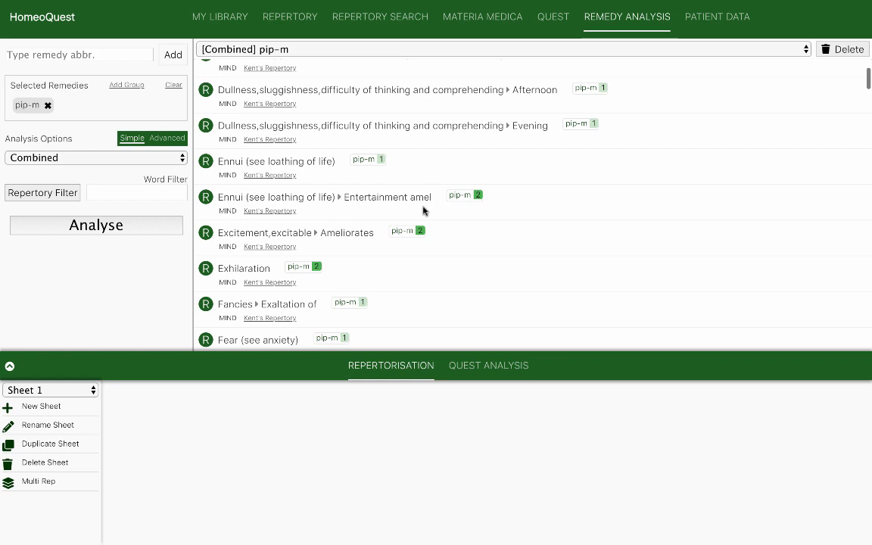
- Read through the pip-m Mind rubrics from Kent's Repertory, from Amusement to Thinking of complaints
scroll(409, 203, "up", 3)
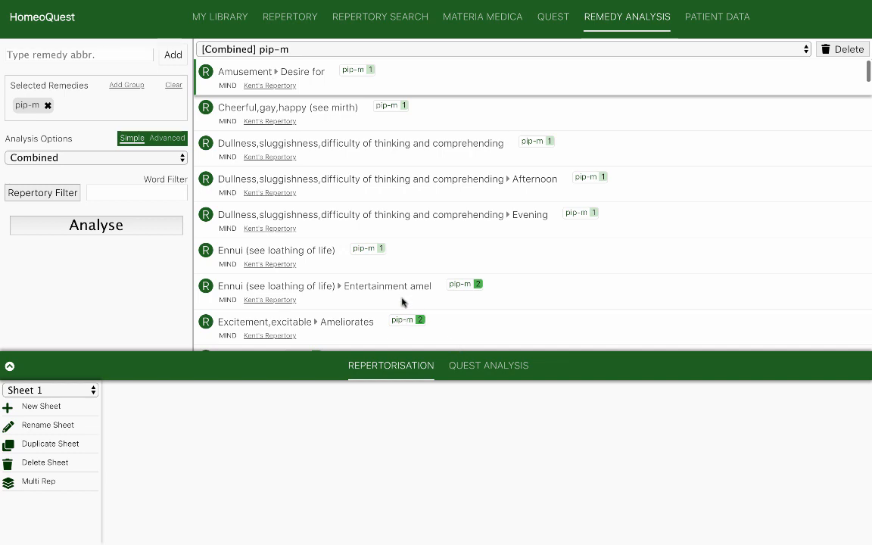
scroll(402, 302, "down", 3)
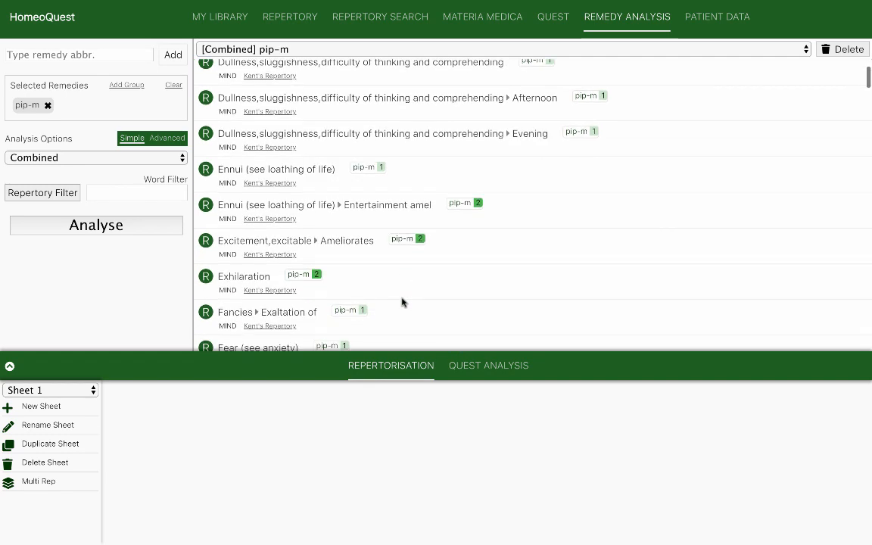
scroll(275, 277, "down", 3)
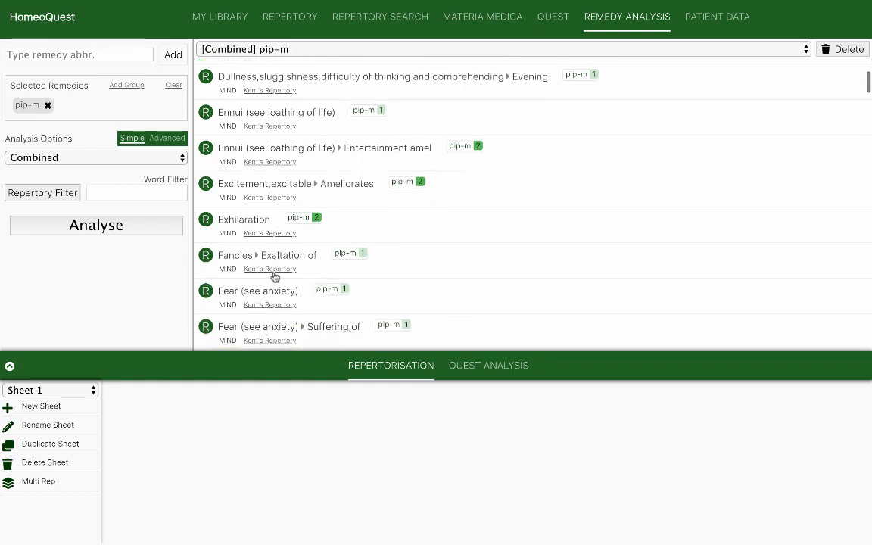
scroll(274, 276, "down", 2)
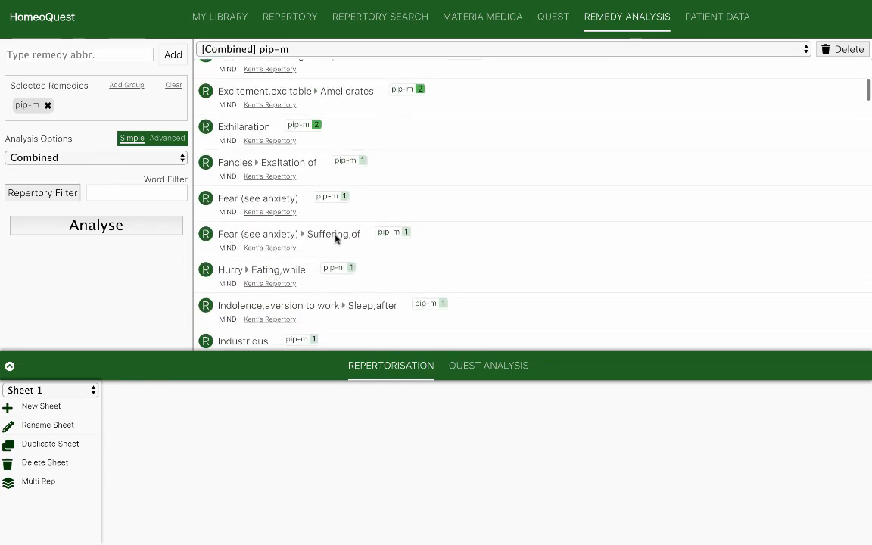
scroll(337, 239, "down", 1)
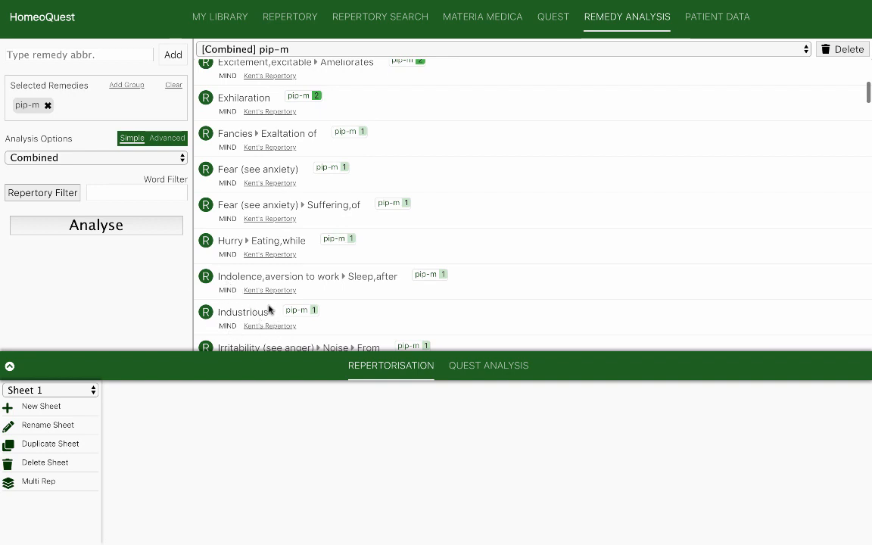
scroll(269, 309, "down", 5)
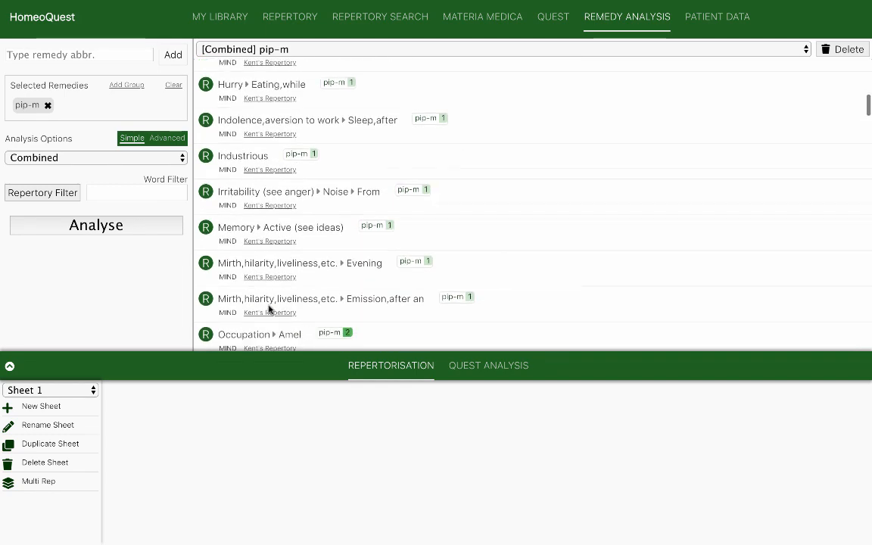
scroll(268, 309, "down", 1)
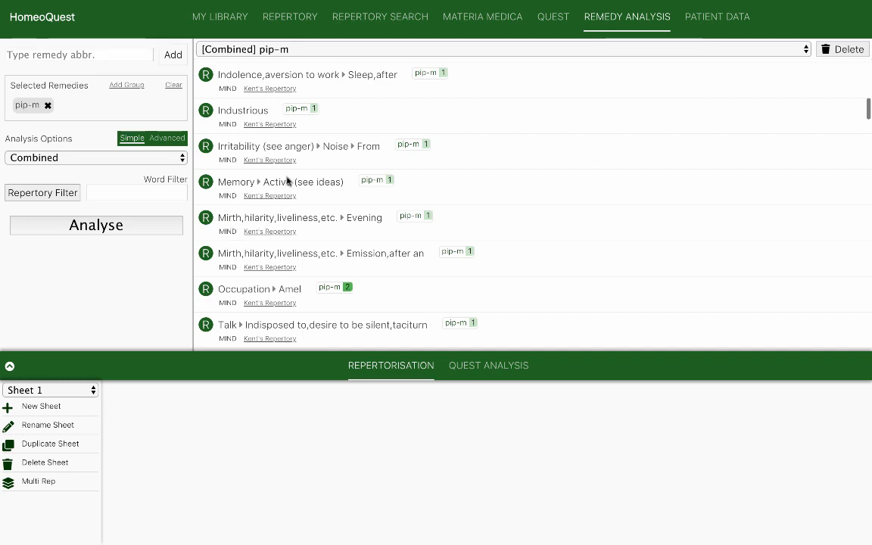
scroll(310, 263, "down", 3)
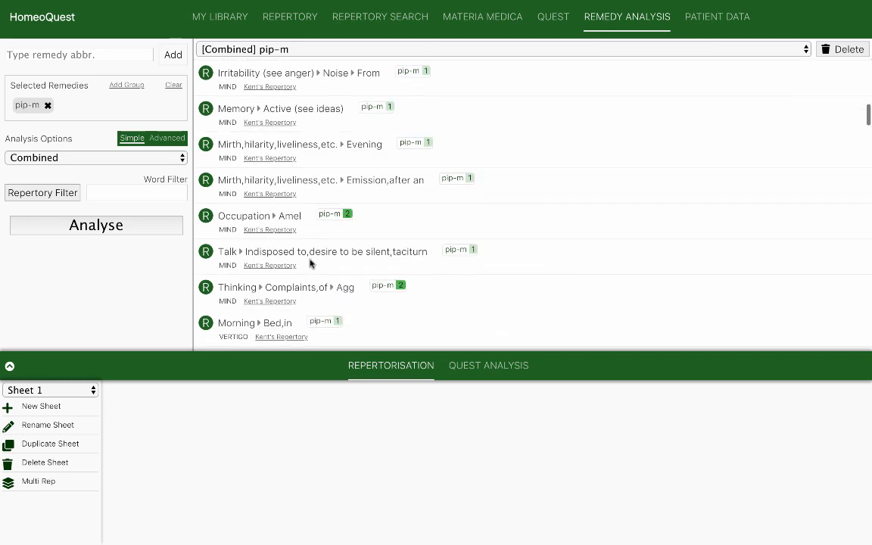
scroll(303, 261, "down", 1)
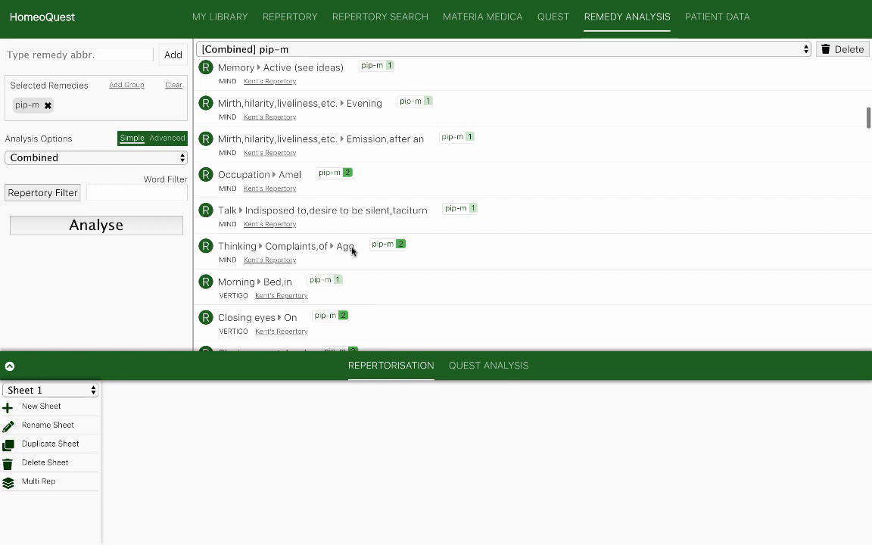
- Examine pip-m's Vertigo rubrics and the first Head rubrics from Kent's Repertory, including the closing eyes and thinking modalities
scroll(351, 252, "down", 1)
scroll(352, 252, "down", 2)
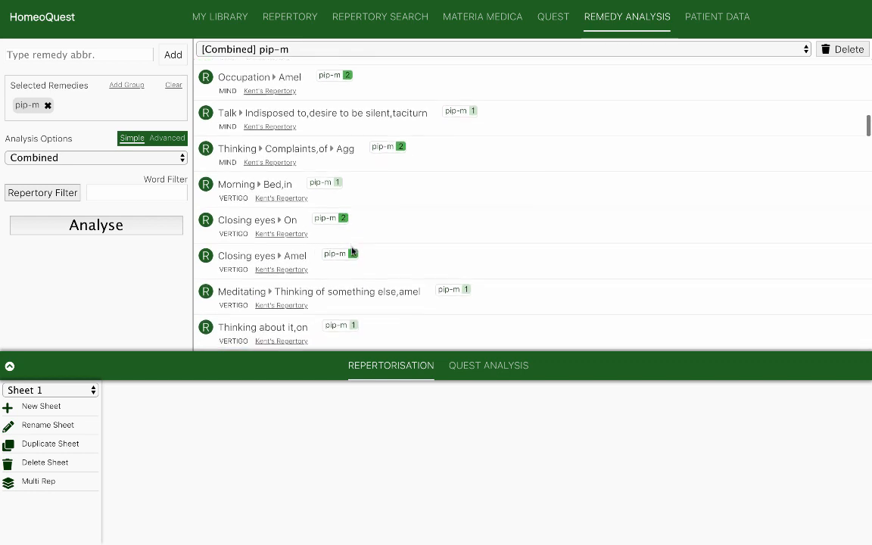
scroll(394, 270, "down", 1)
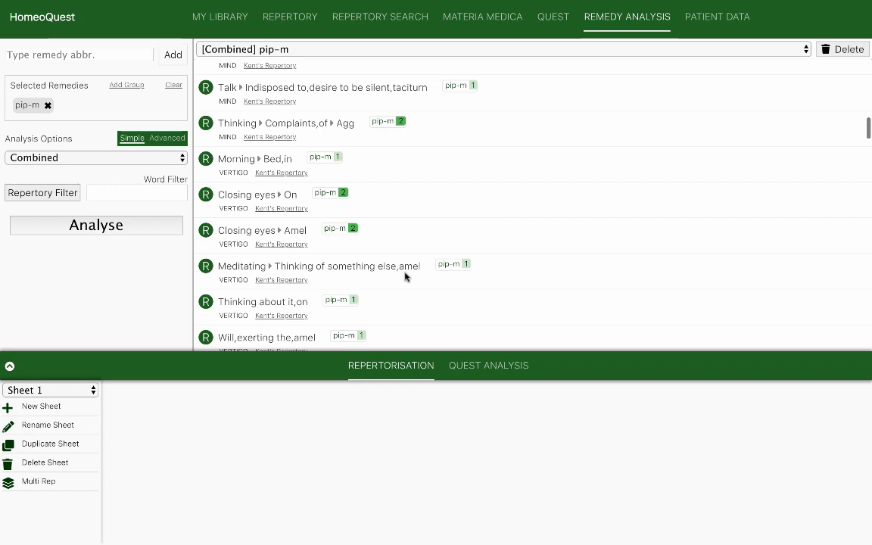
scroll(406, 277, "down", 1)
scroll(405, 277, "down", 3)
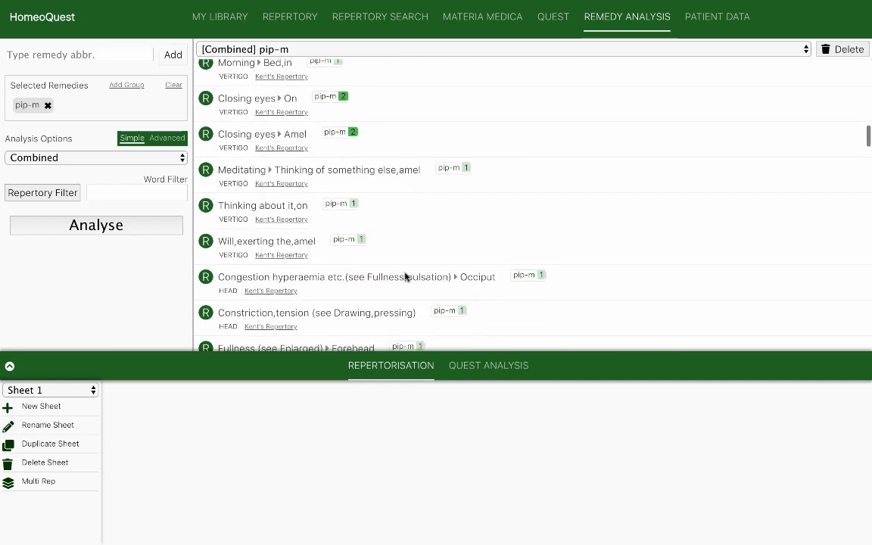
scroll(372, 302, "down", 2)
scroll(373, 302, "down", 1)
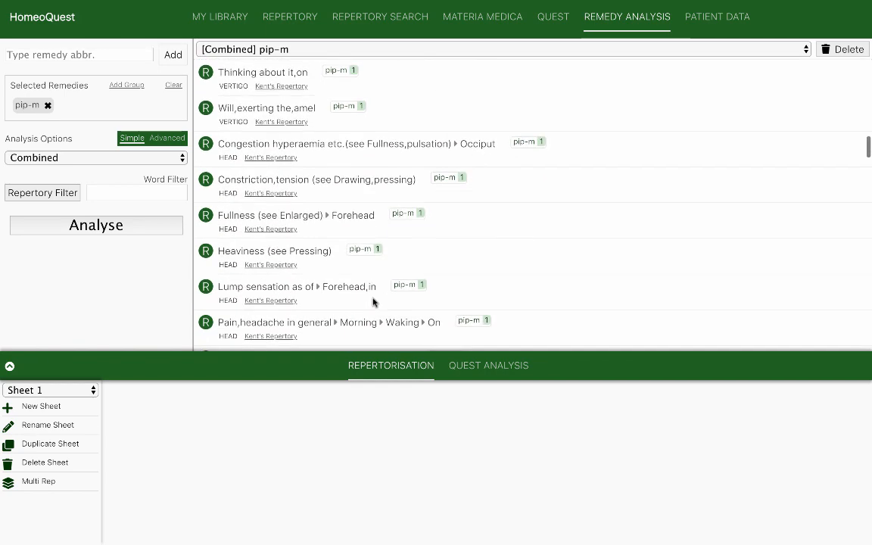
scroll(373, 302, "down", 1)
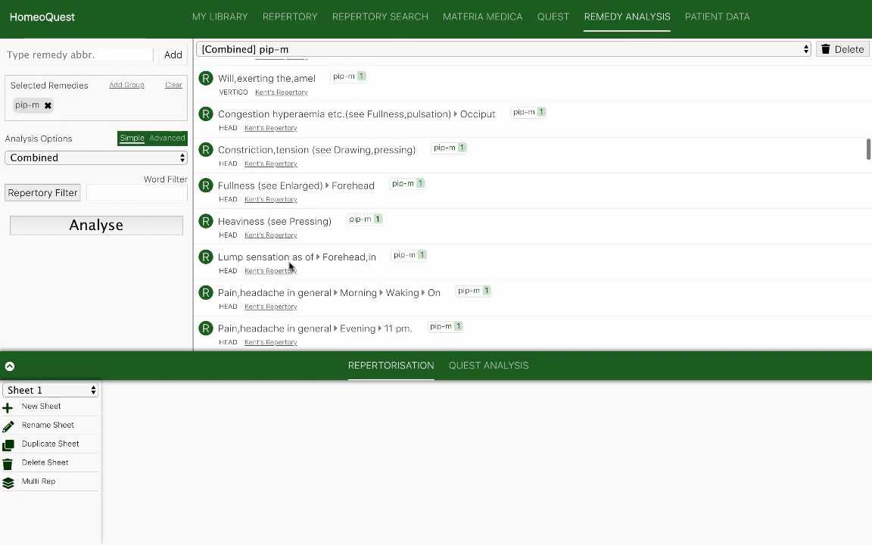
scroll(303, 193, "down", 1)
scroll(304, 189, "up", 3)
scroll(304, 188, "up", 4)
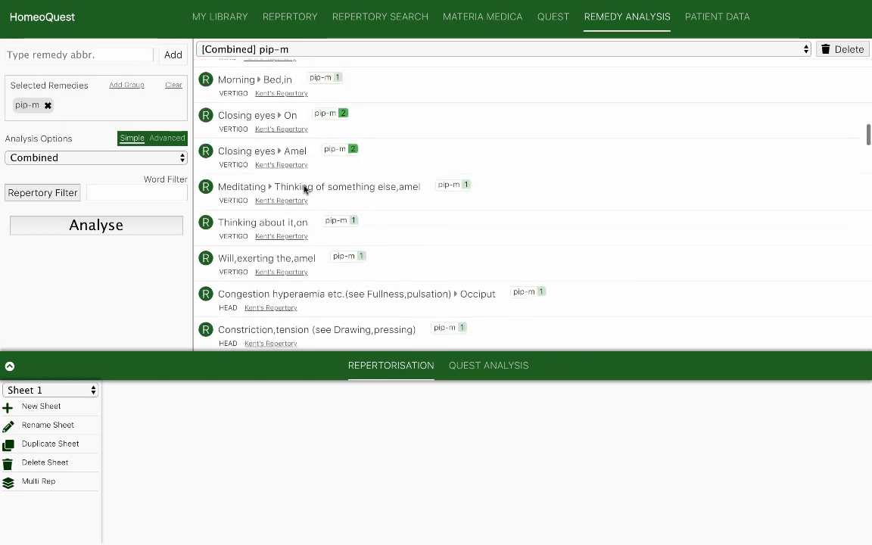
scroll(304, 189, "up", 3)
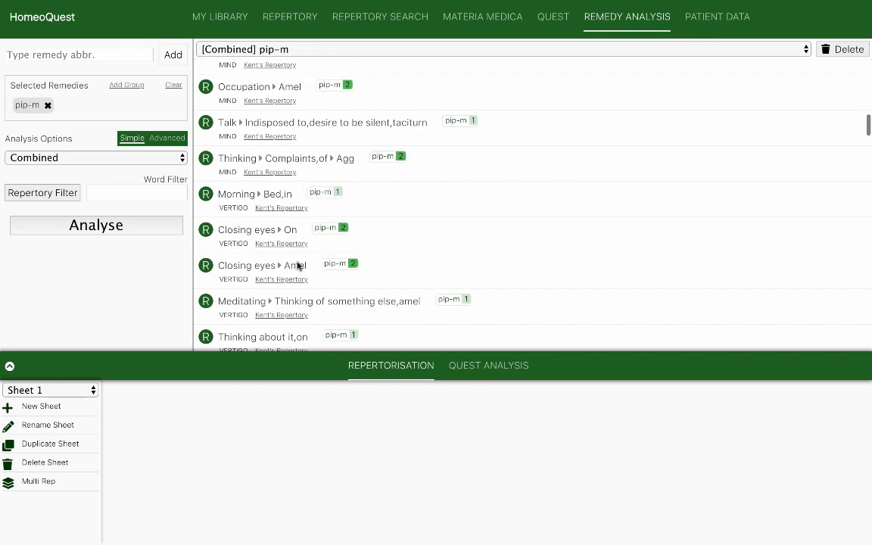
scroll(298, 265, "down", 3)
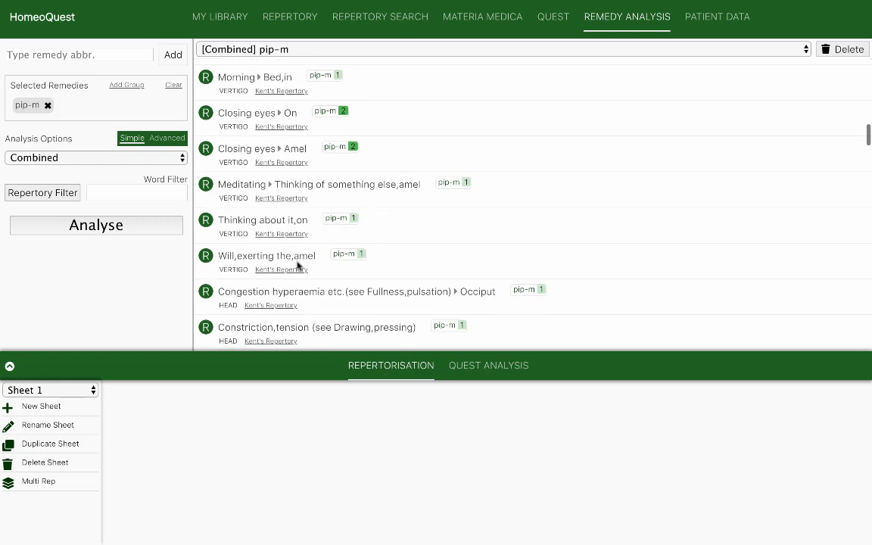
scroll(298, 265, "down", 1)
scroll(297, 265, "down", 4)
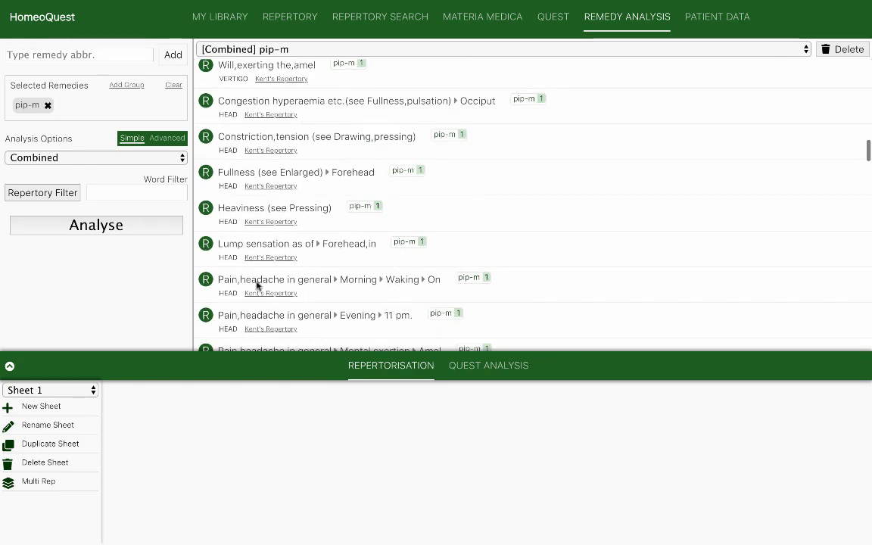
- Skim the remaining pip-m rubrics from Kent's Repertory, from the headache entries through Eye, Ear, Face and Teeth to Stomach
scroll(256, 285, "down", 8)
scroll(256, 286, "down", 12)
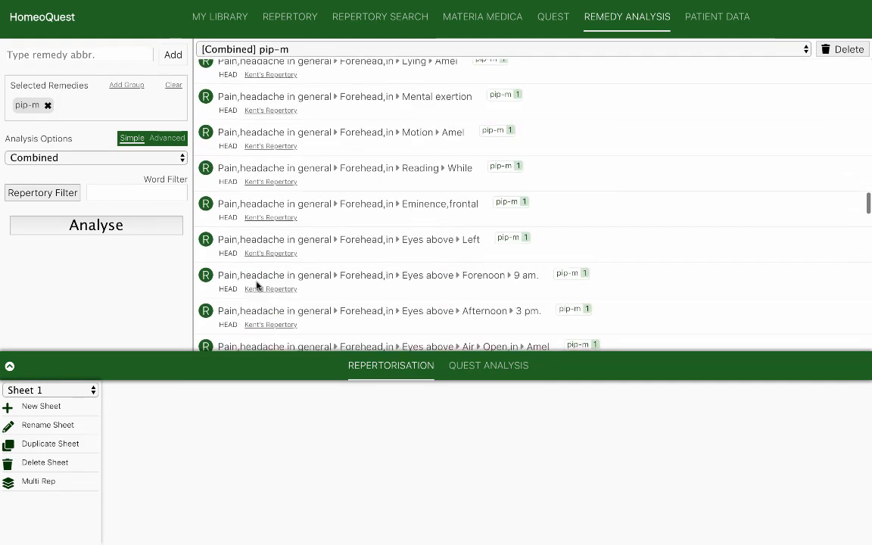
scroll(257, 285, "down", 9)
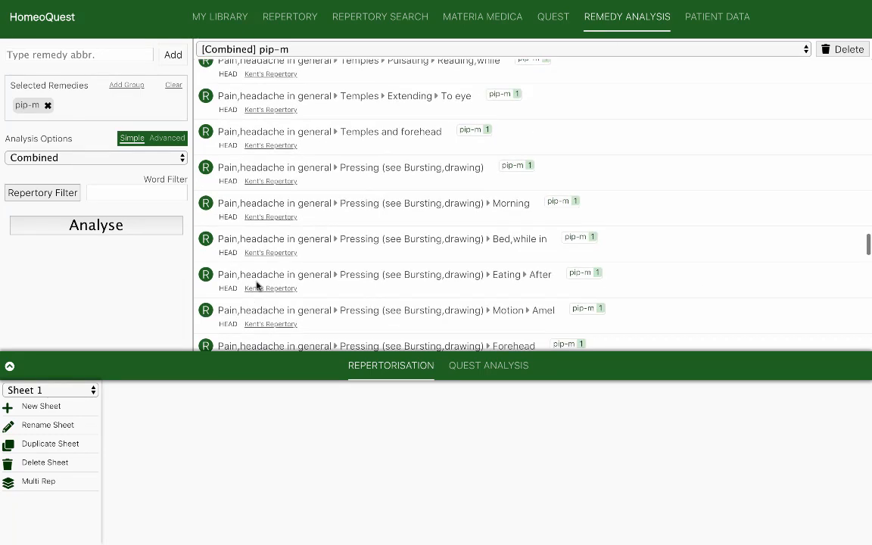
scroll(257, 286, "down", 12)
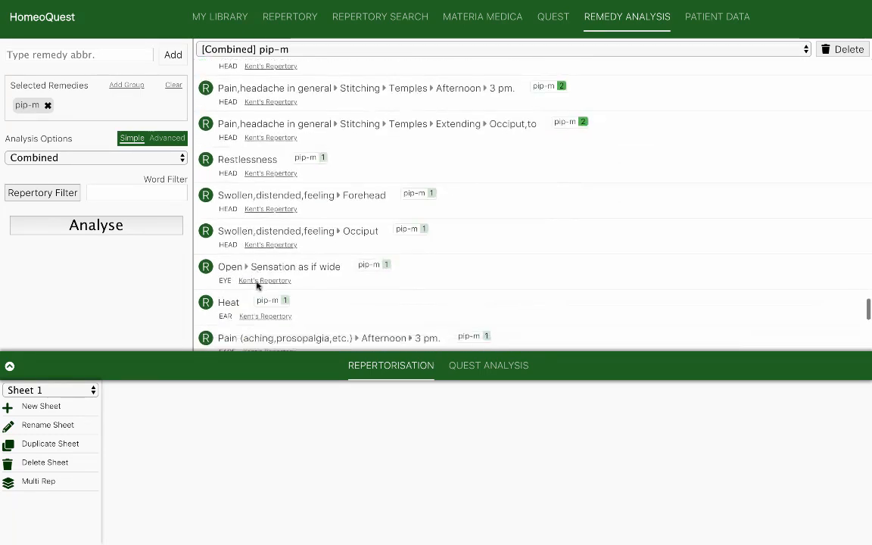
scroll(257, 286, "down", 7)
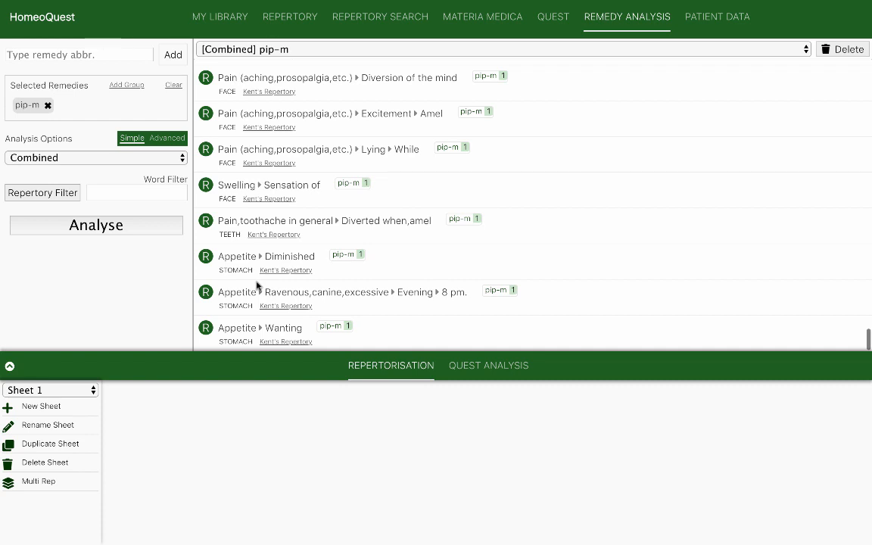
- Rerun the Combined analysis for pip-m with the word filter "head"
left_click(106, 189)
type("head")
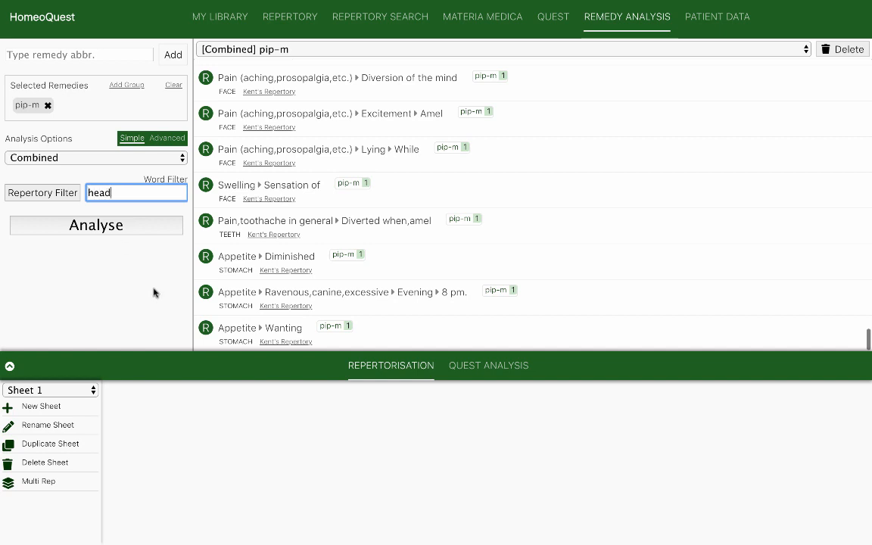
left_click(119, 226)
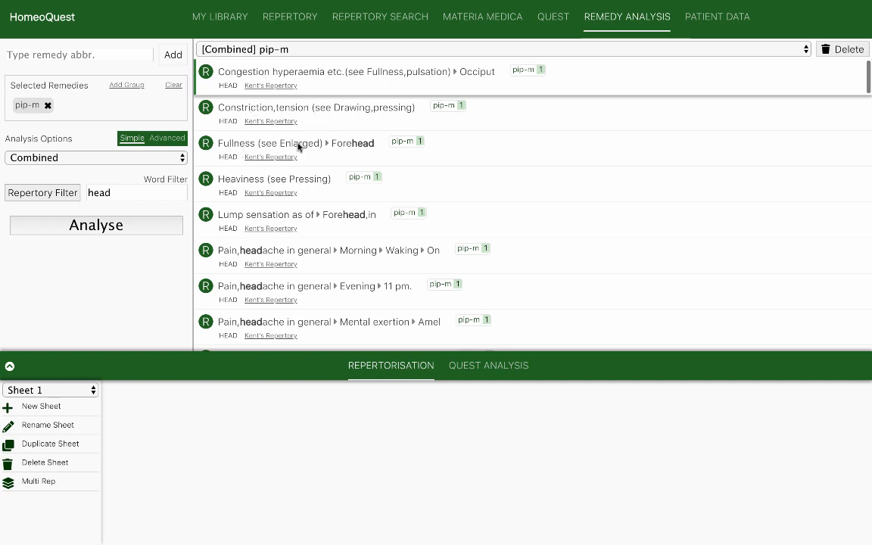
- Review the filtered head rubrics for pip-m, from Kent's headache locations and modalities to the Clarke and Roberts entries
scroll(261, 221, "down", 2)
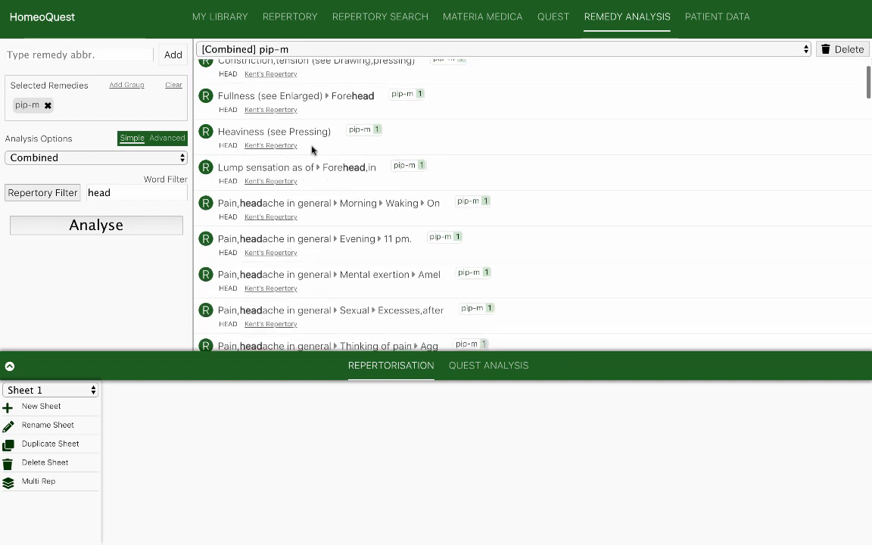
scroll(317, 149, "down", 1)
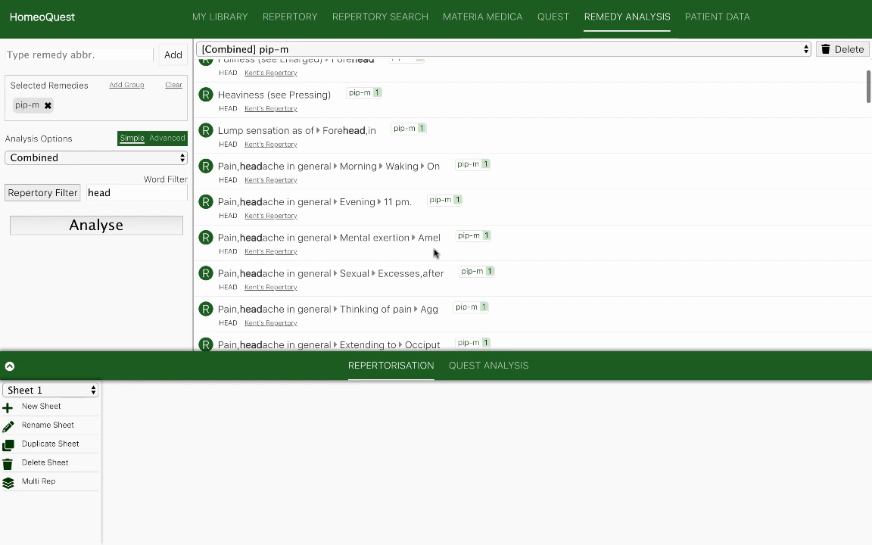
scroll(435, 253, "down", 1)
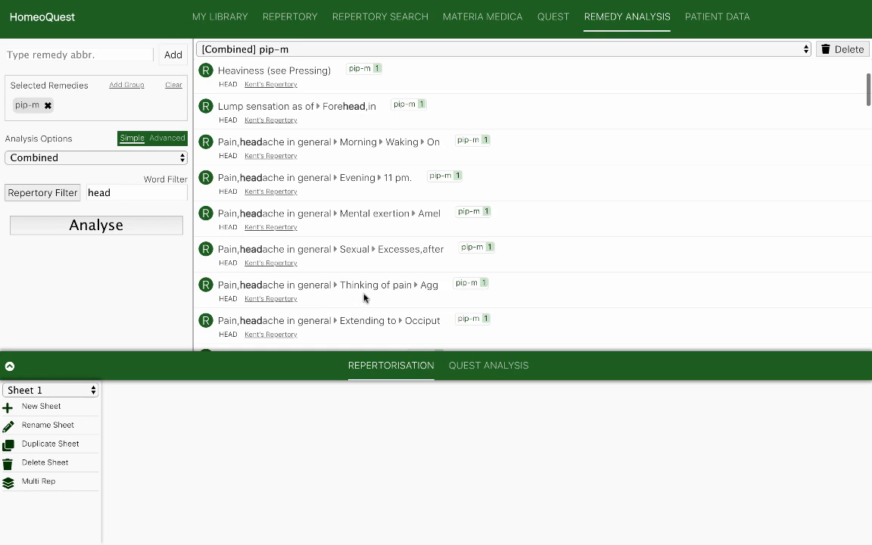
scroll(363, 298, "down", 1)
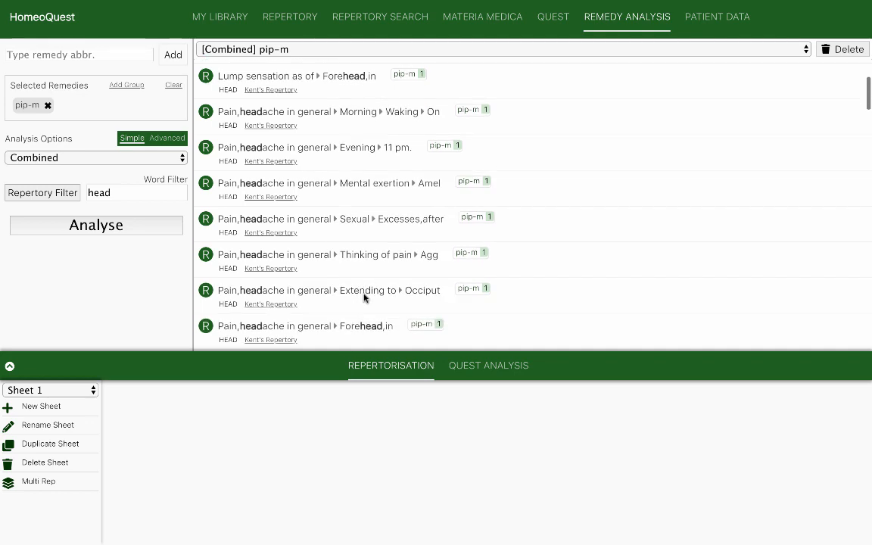
scroll(363, 297, "down", 3)
scroll(364, 298, "down", 4)
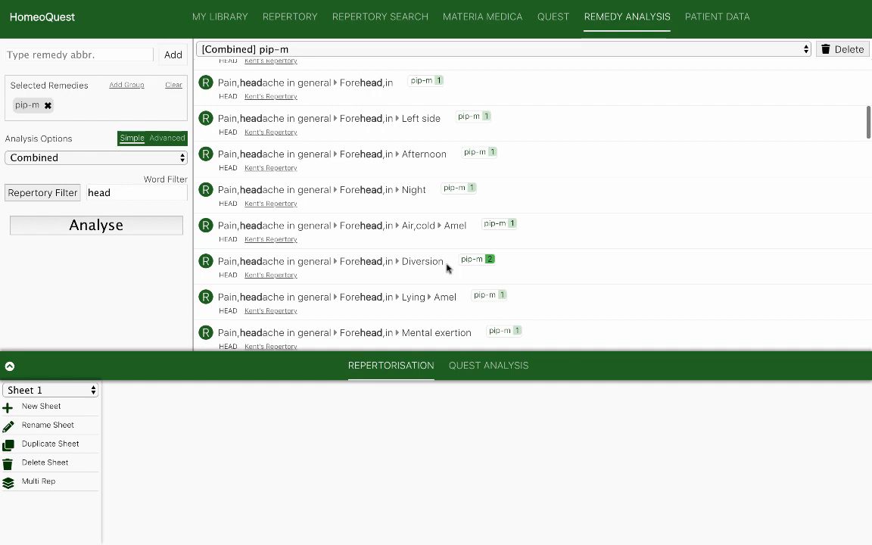
scroll(447, 268, "down", 3)
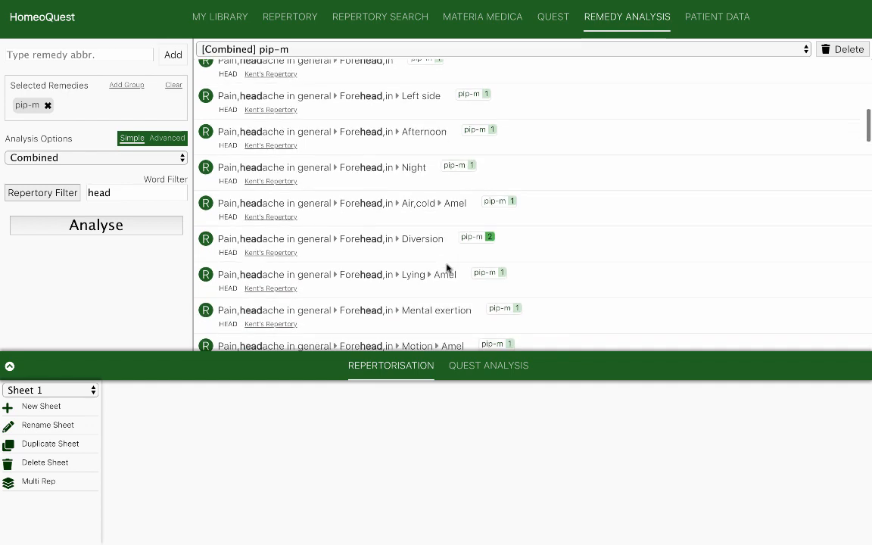
scroll(447, 267, "down", 3)
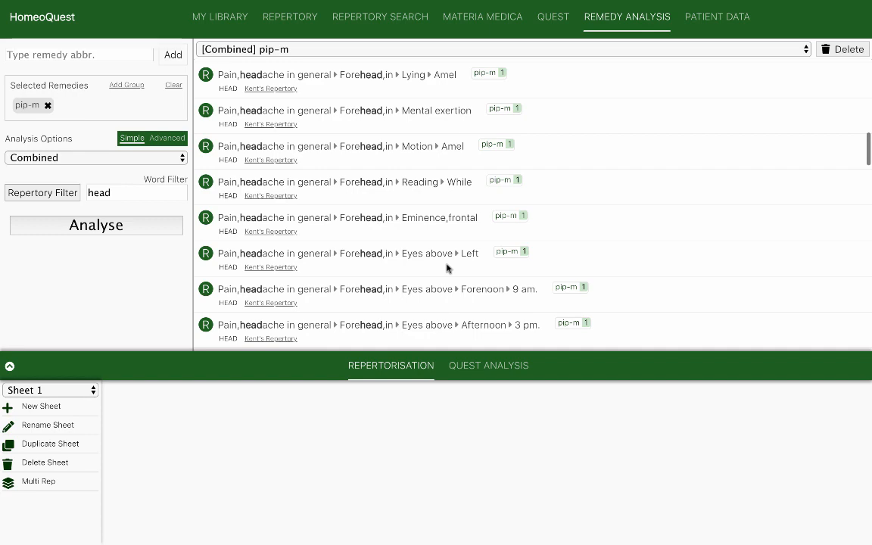
scroll(447, 268, "down", 10)
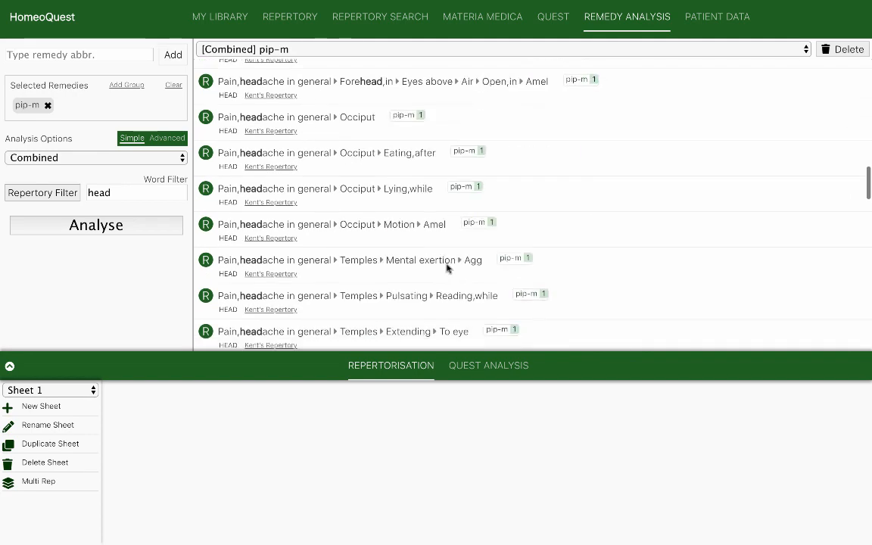
scroll(447, 268, "down", 11)
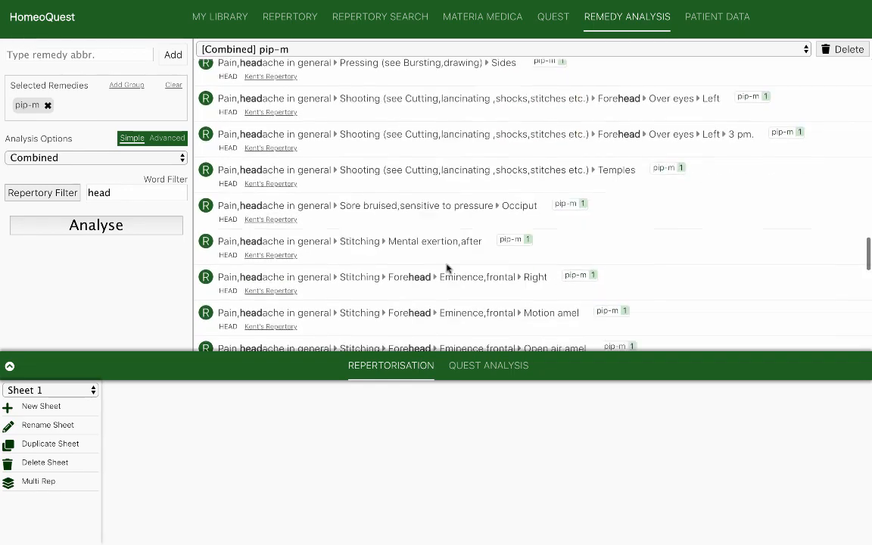
scroll(447, 268, "down", 8)
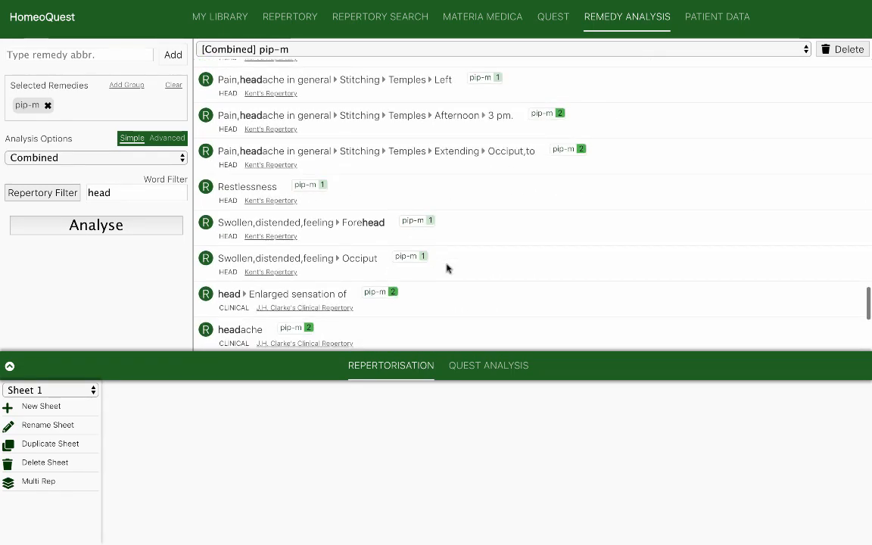
scroll(447, 268, "down", 1)
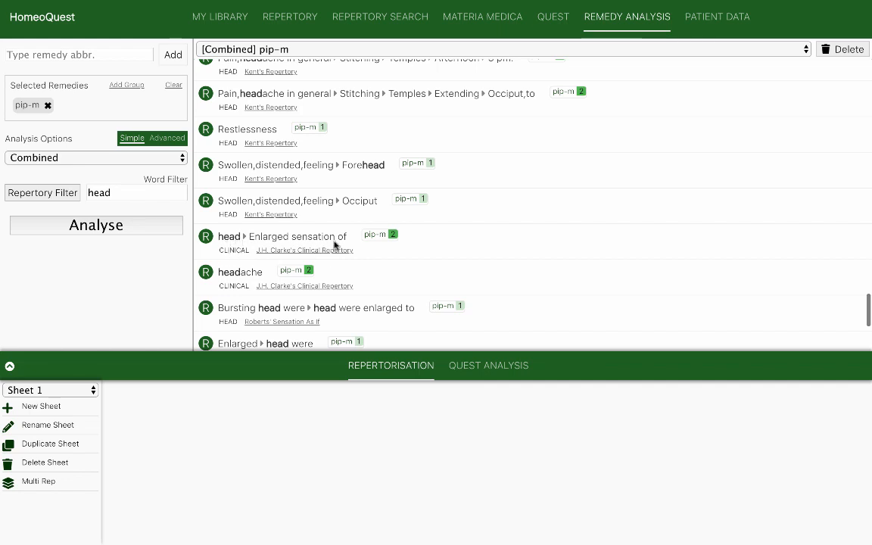
- Examine the remaining filtered head rubrics for pip-m from Roberts' Sensation As If, including the enlarged head, ligated vessels and forehead lump entries
scroll(368, 284, "down", 1)
scroll(369, 284, "down", 3)
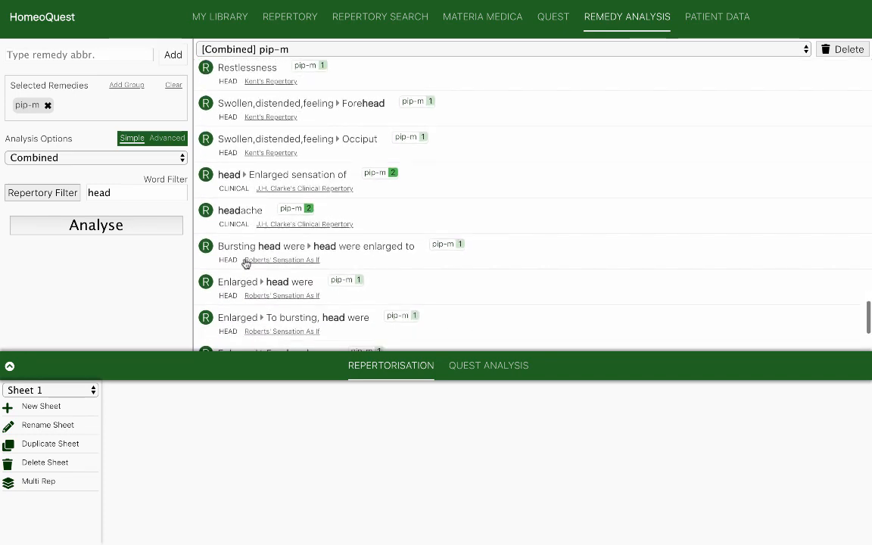
scroll(245, 264, "down", 2)
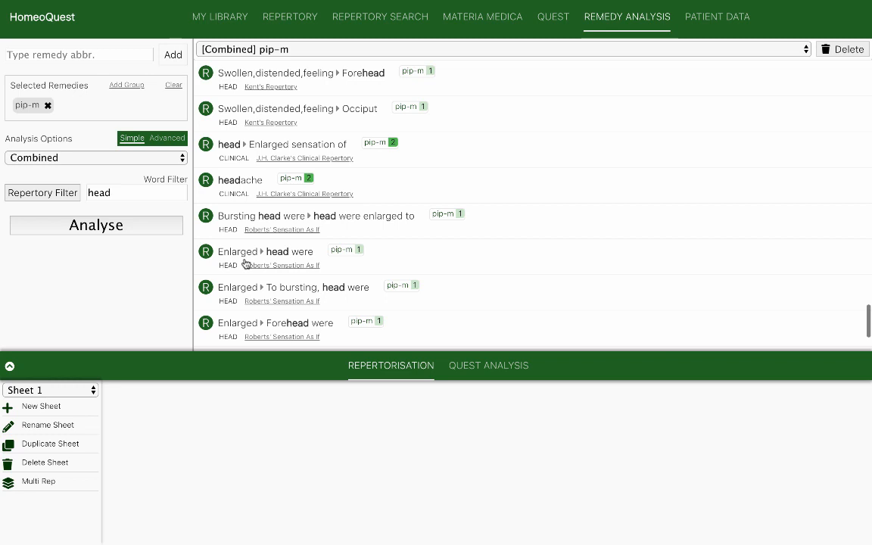
scroll(245, 263, "down", 6)
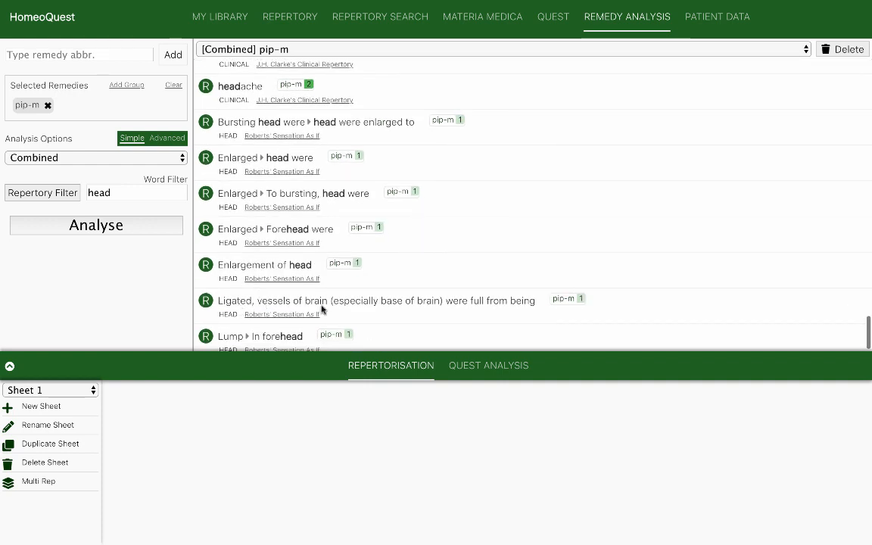
scroll(294, 318, "down", 1)
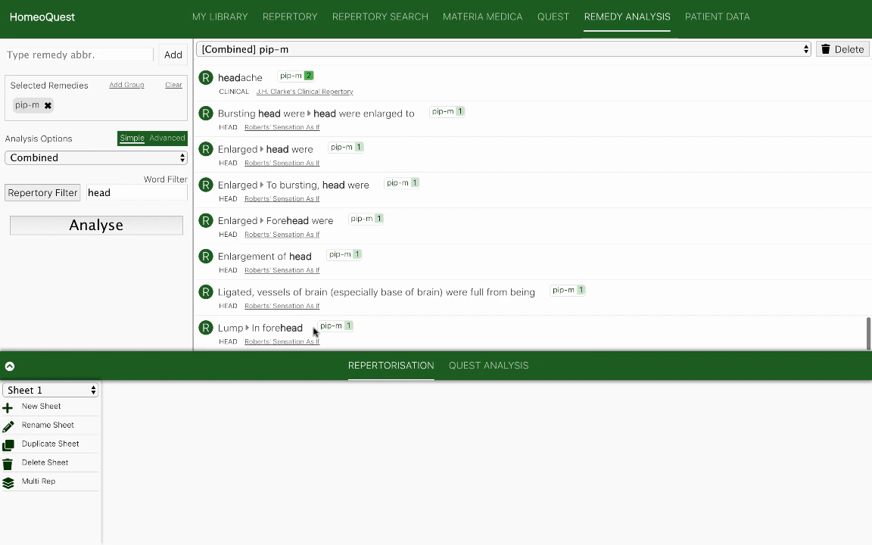
- Reset the analysis setup to the Common option with no word filter, and remove pip-m from the selected remedies
left_click(94, 159)
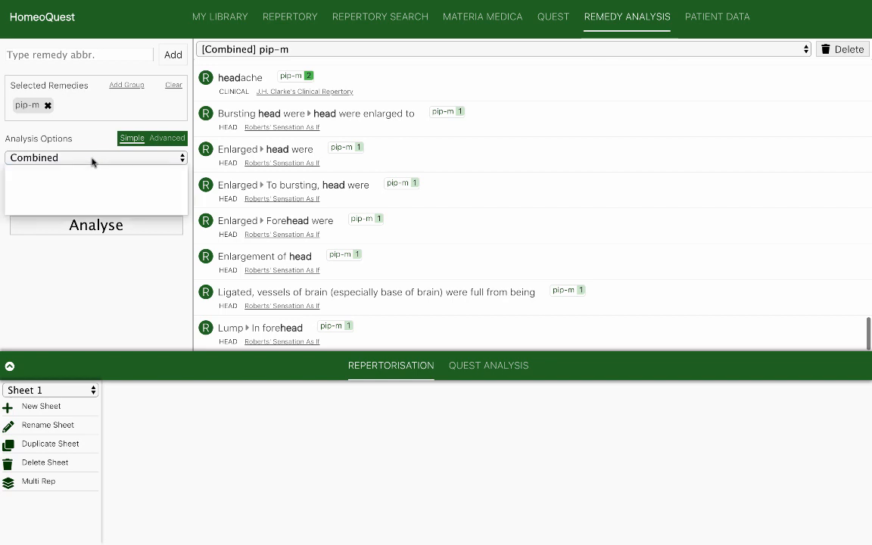
left_click(70, 189)
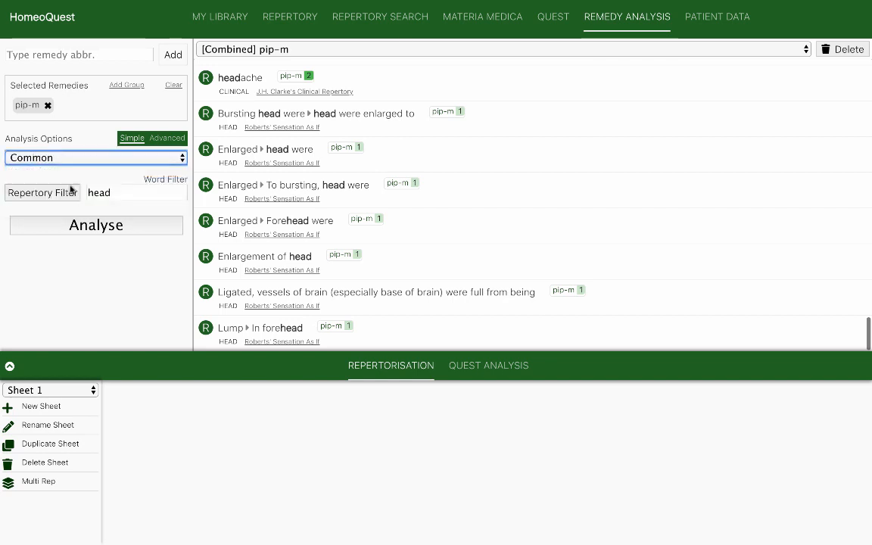
double_click(110, 192)
key("BackSpace")
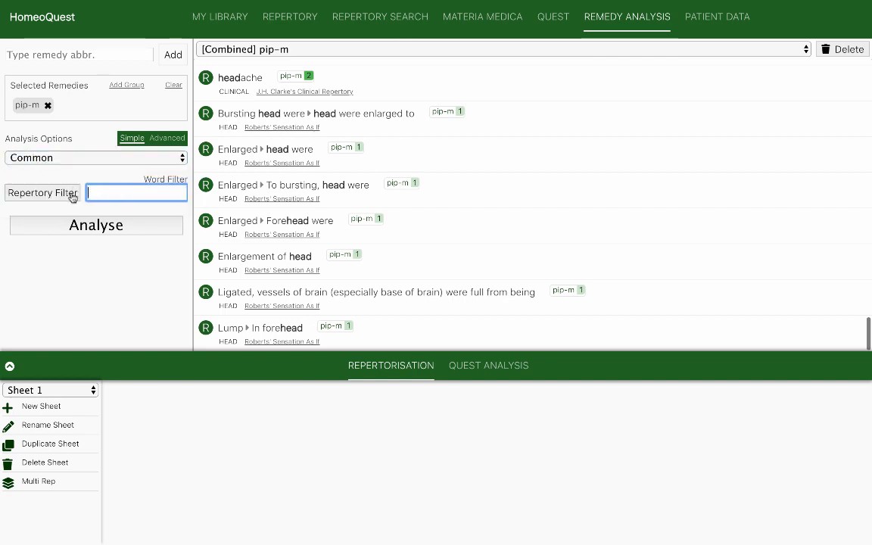
left_click(48, 106)
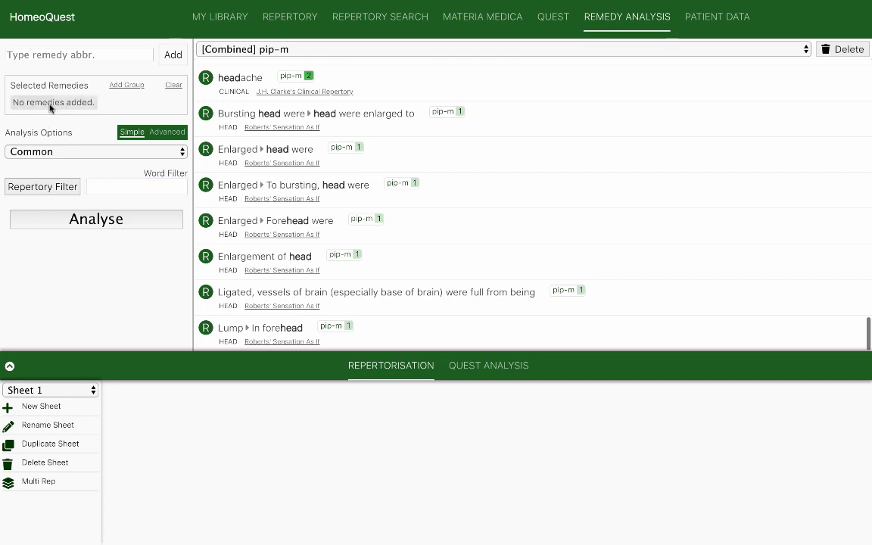
- Delete both saved Combined pip-m analysis results
left_click(806, 53)
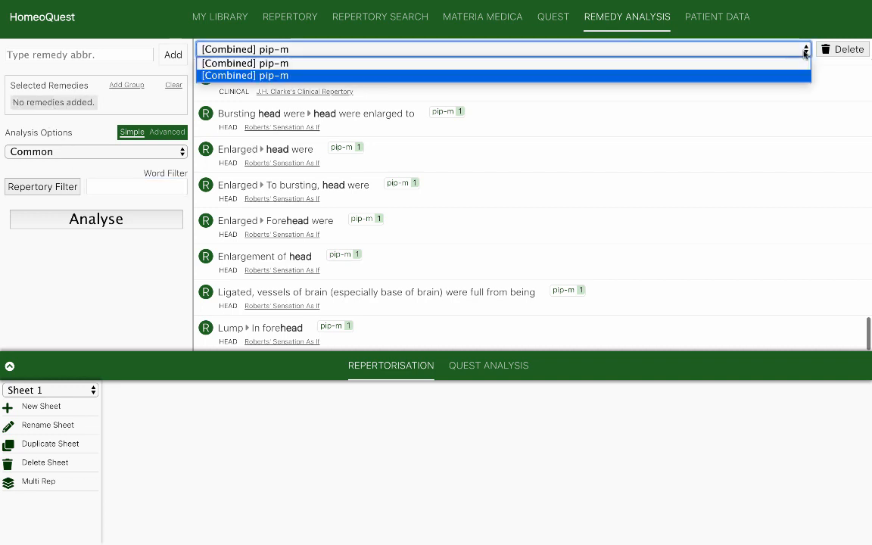
left_click(800, 62)
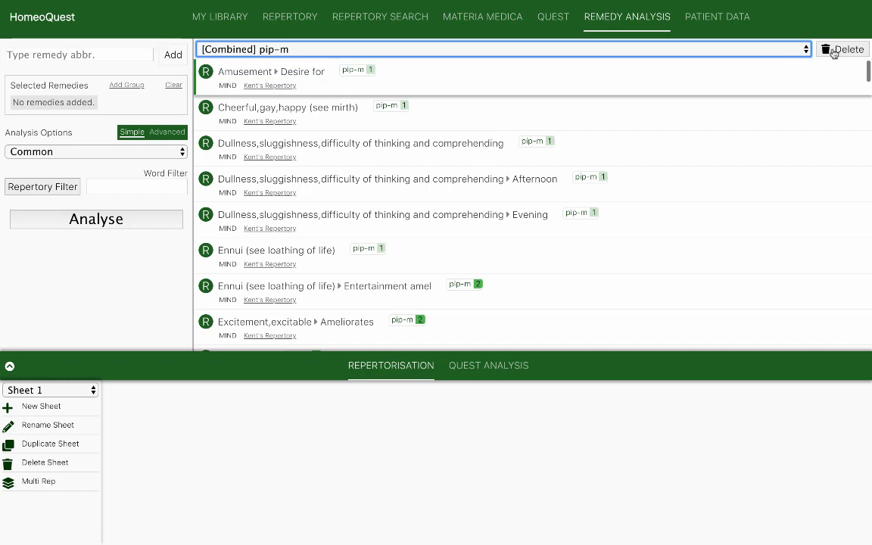
left_click(842, 49)
left_click(563, 310)
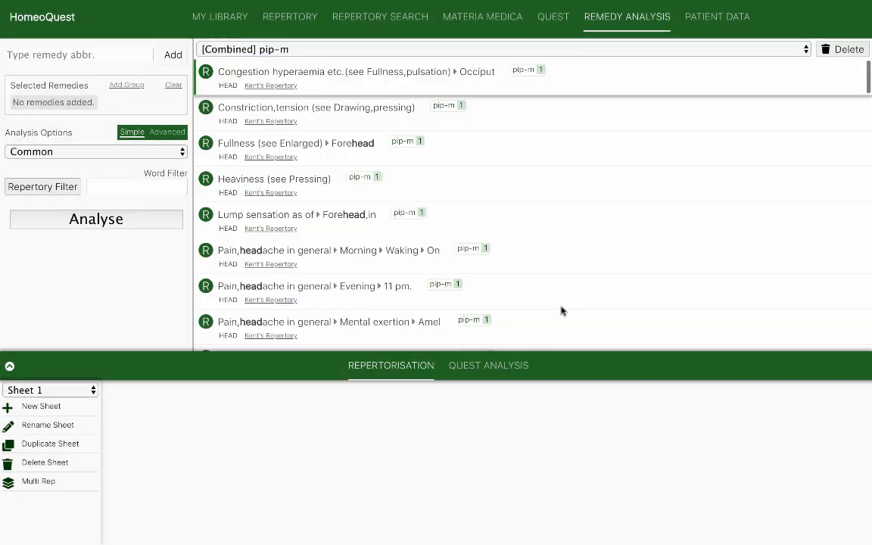
left_click(805, 53)
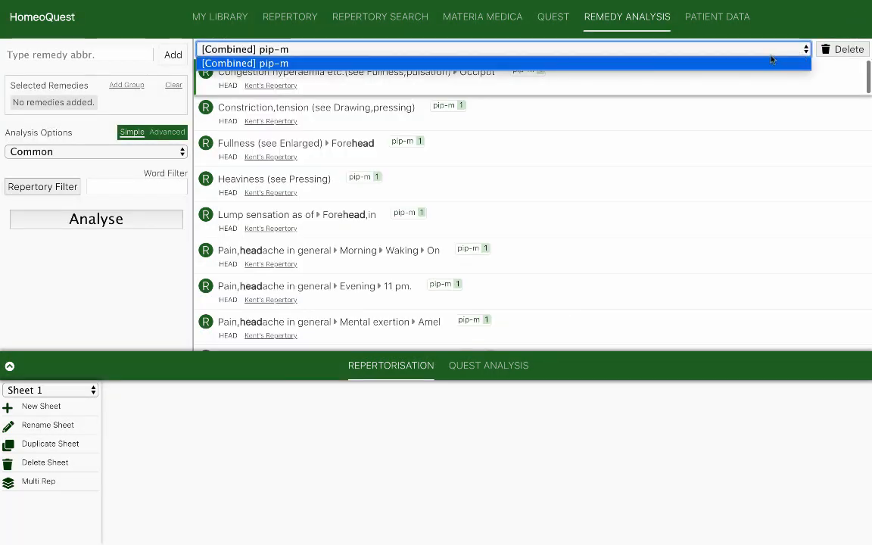
left_click(773, 62)
left_click(846, 50)
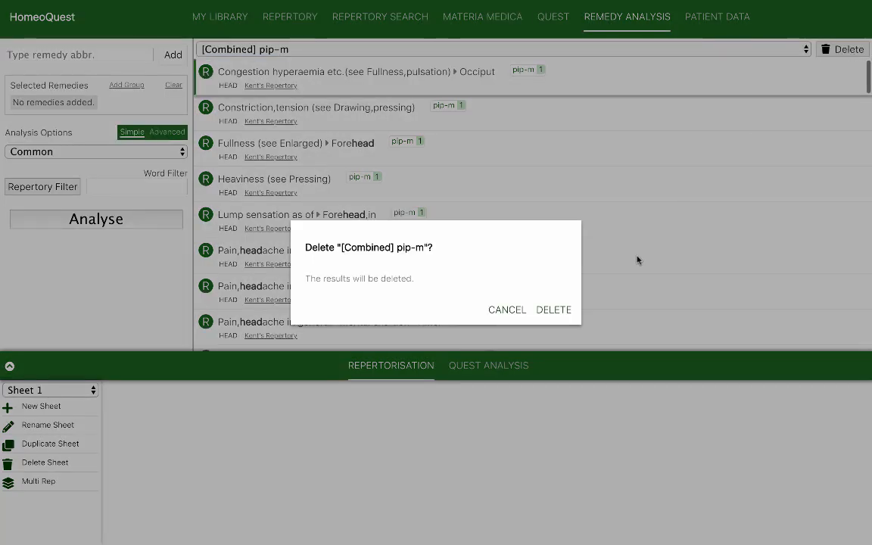
left_click(551, 313)
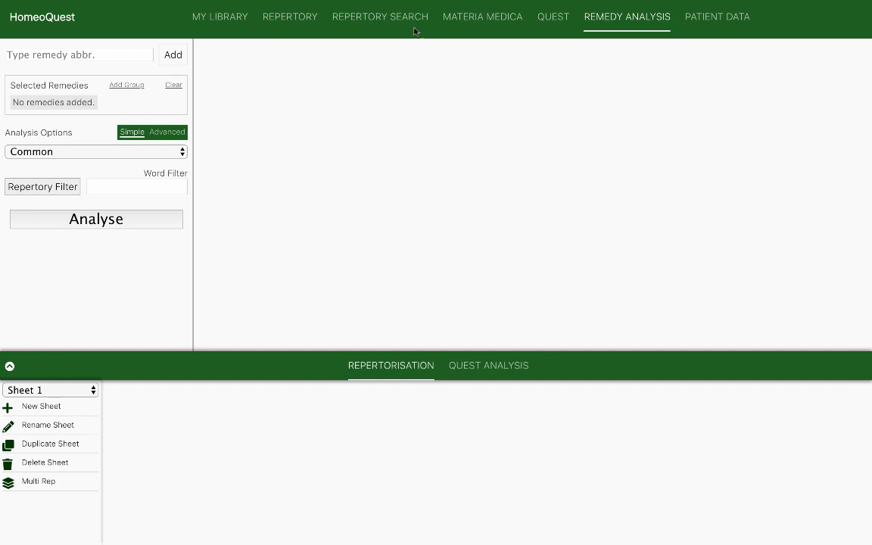
- Run a Common analysis of the remedies crot-c, cench and lach
left_click(52, 55)
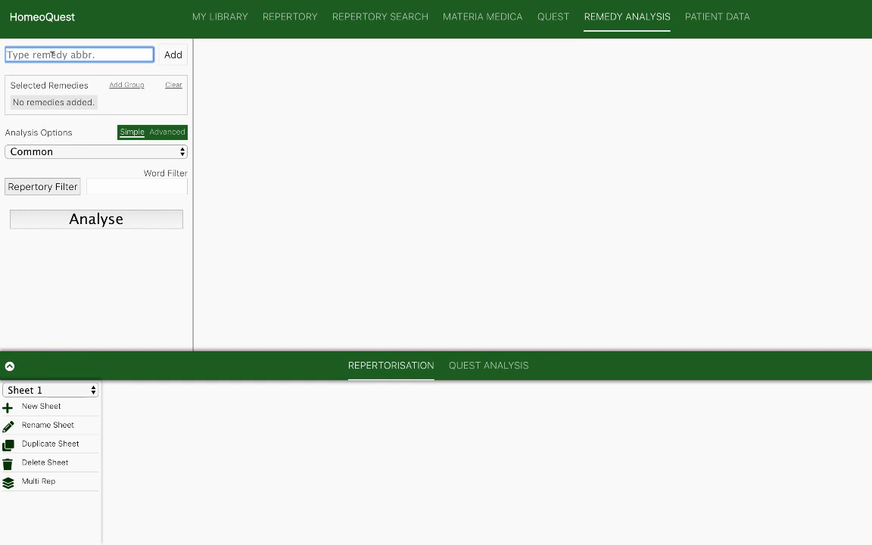
type("crot")
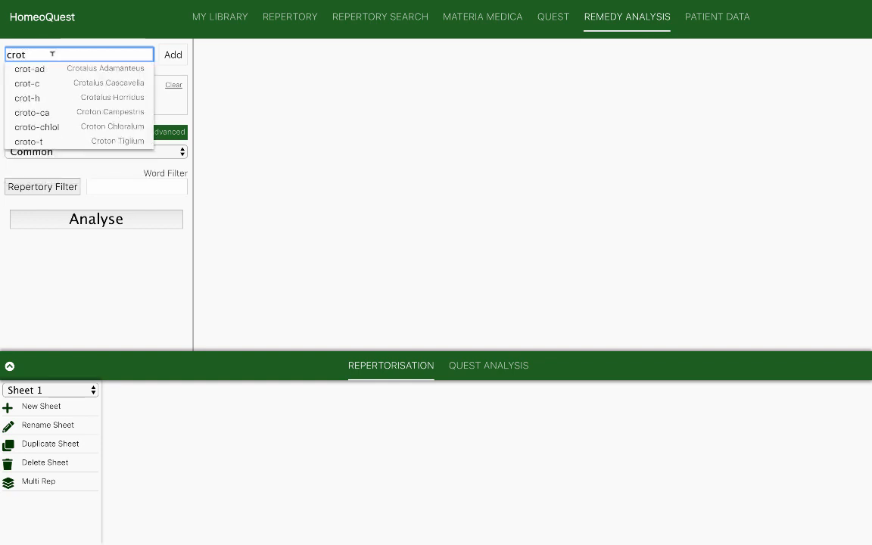
left_click(130, 84)
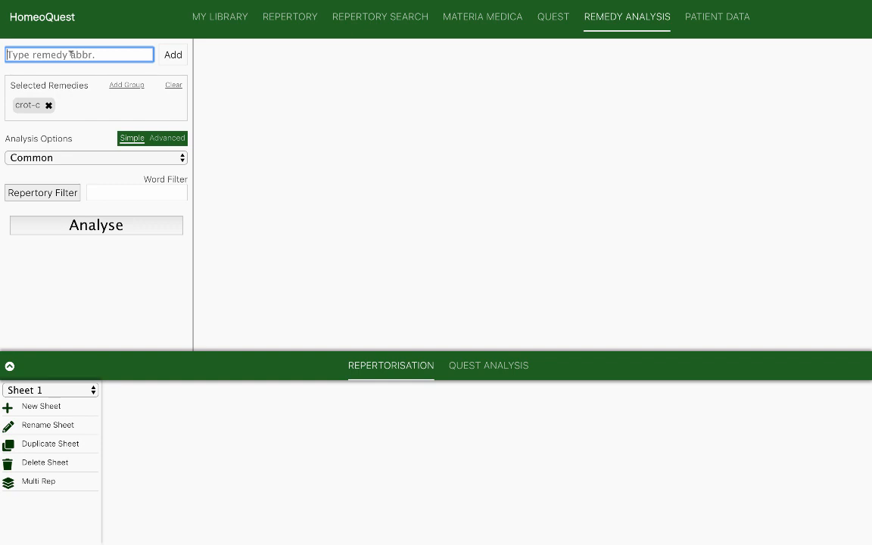
type("cench")
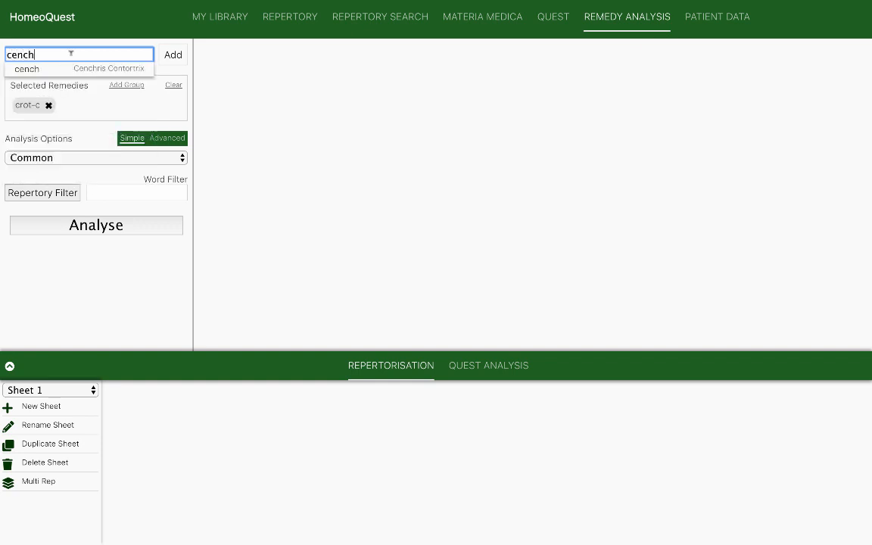
left_click(32, 68)
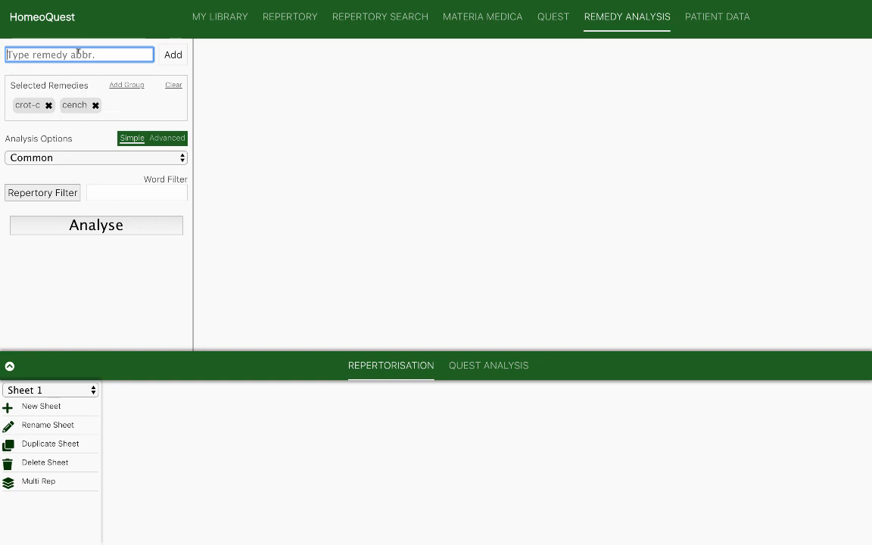
type("lach")
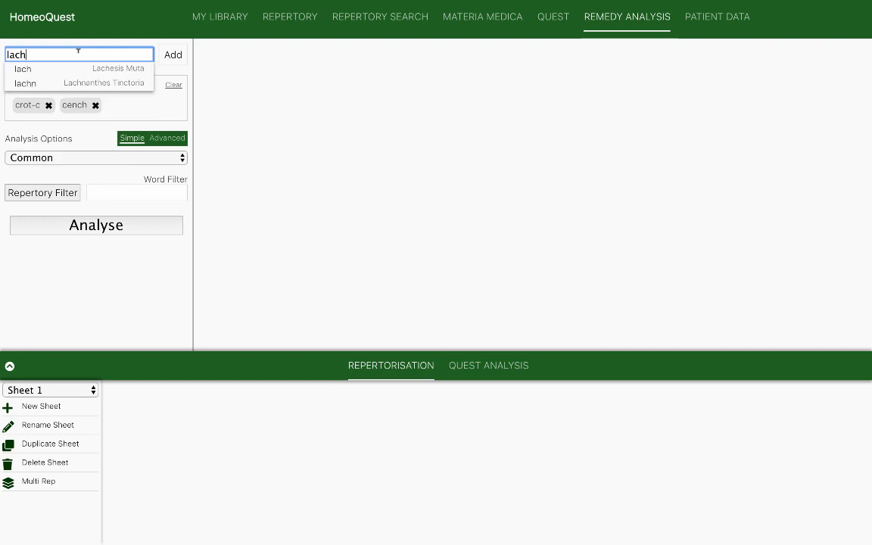
left_click(23, 74)
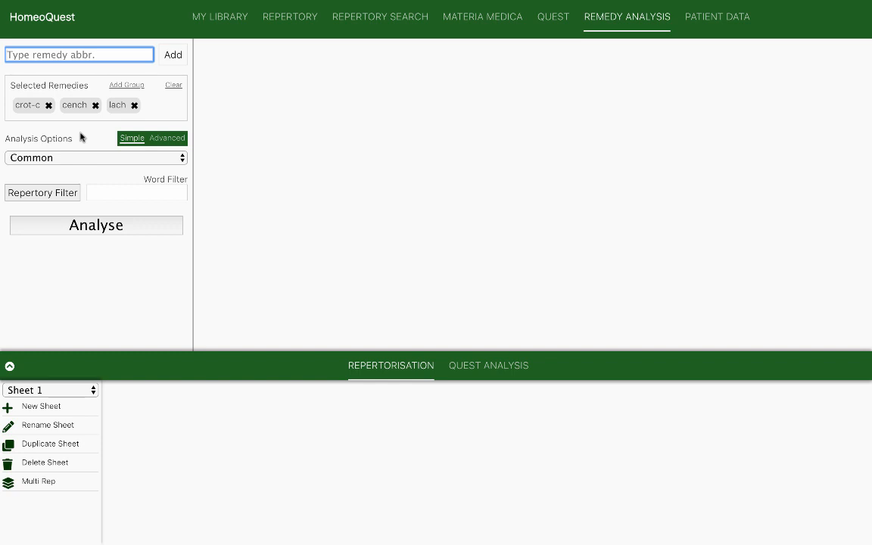
left_click(97, 225)
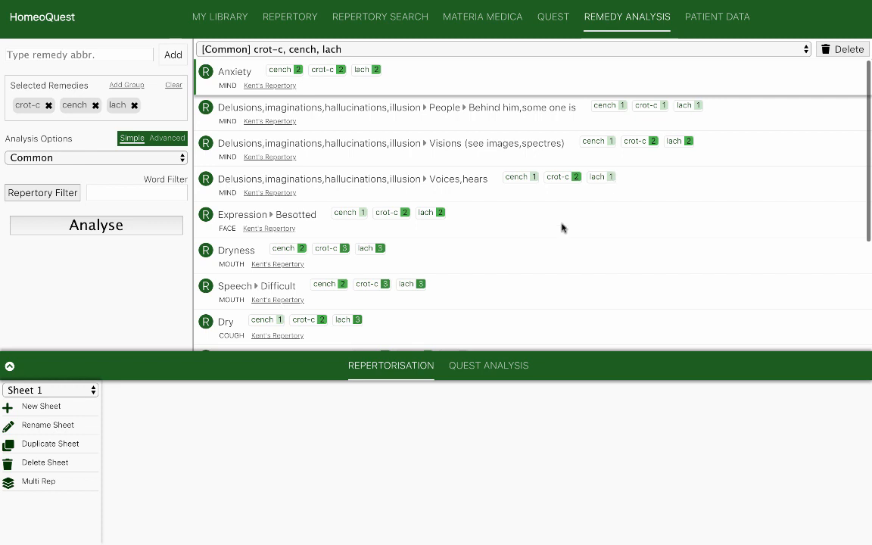
- Review the rubrics shared by crot-c, cench and lach, from the Mind anxiety and delusions entries to Clarke's Headache rubric
scroll(562, 227, "down", 2)
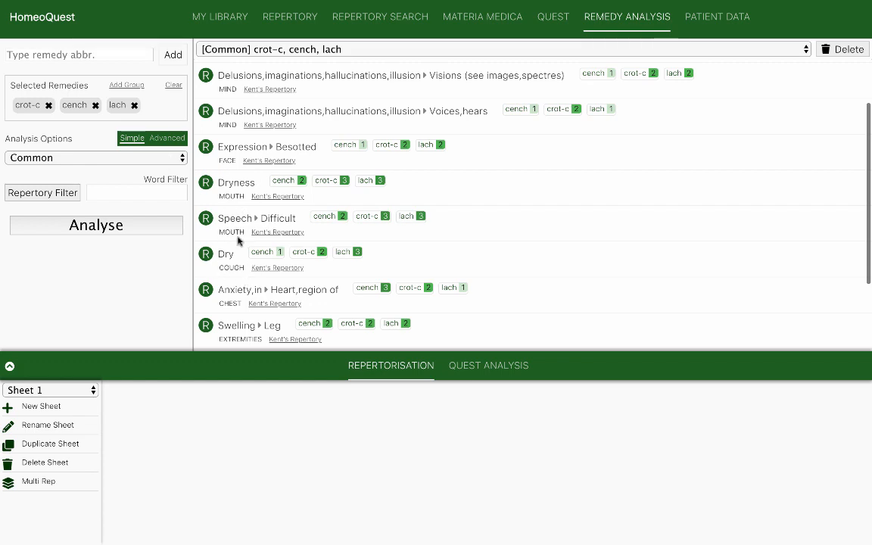
scroll(238, 240, "up", 2)
scroll(238, 240, "down", 3)
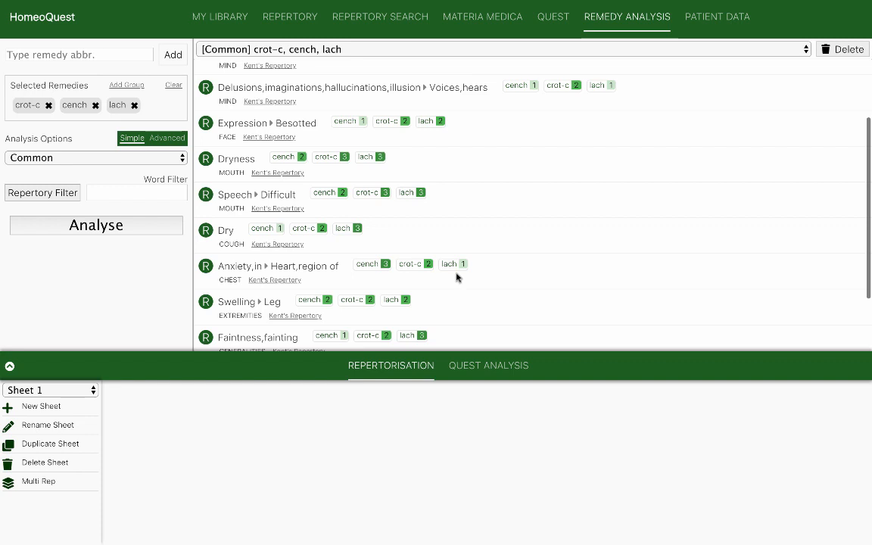
scroll(458, 277, "down", 1)
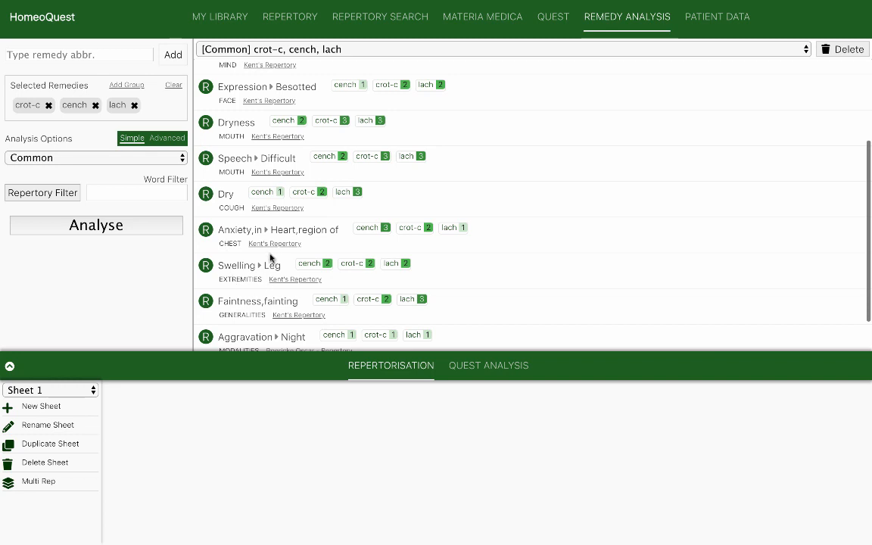
scroll(281, 277, "down", 1)
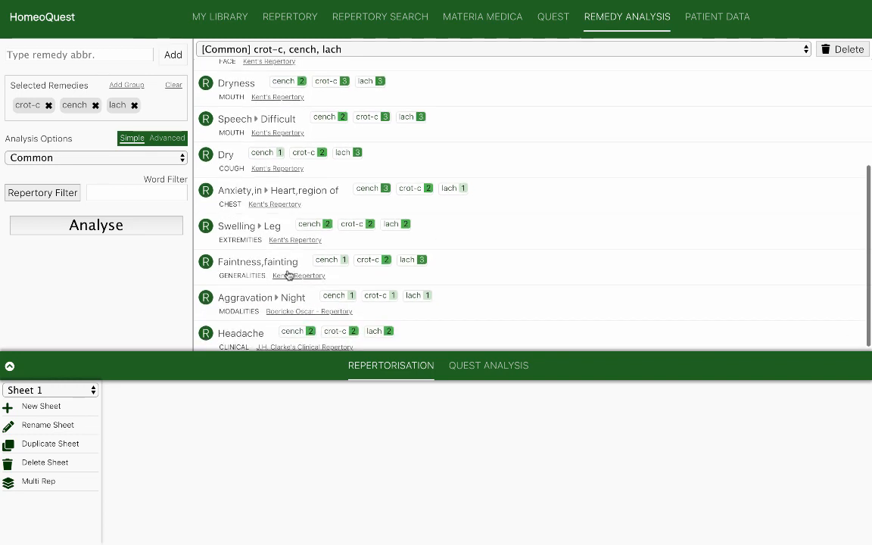
scroll(419, 277, "down", 1)
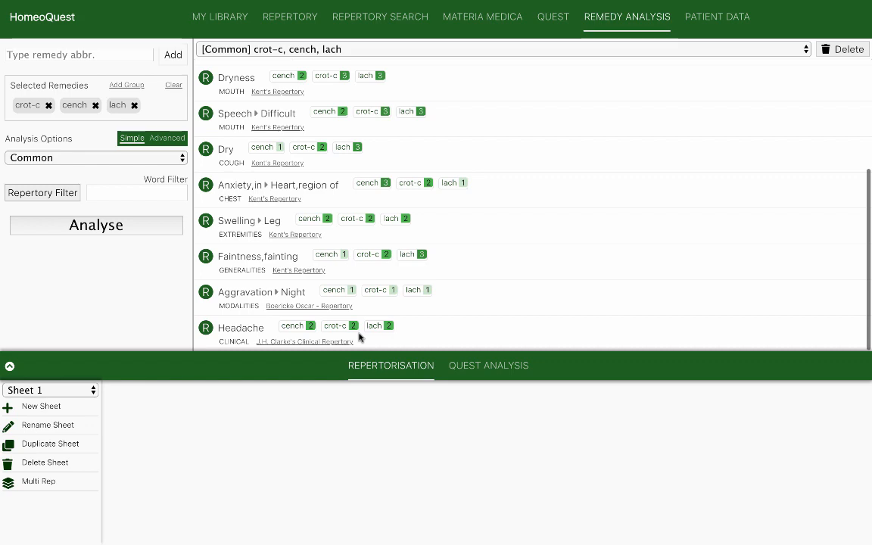
scroll(360, 338, "up", 1)
scroll(360, 335, "up", 3)
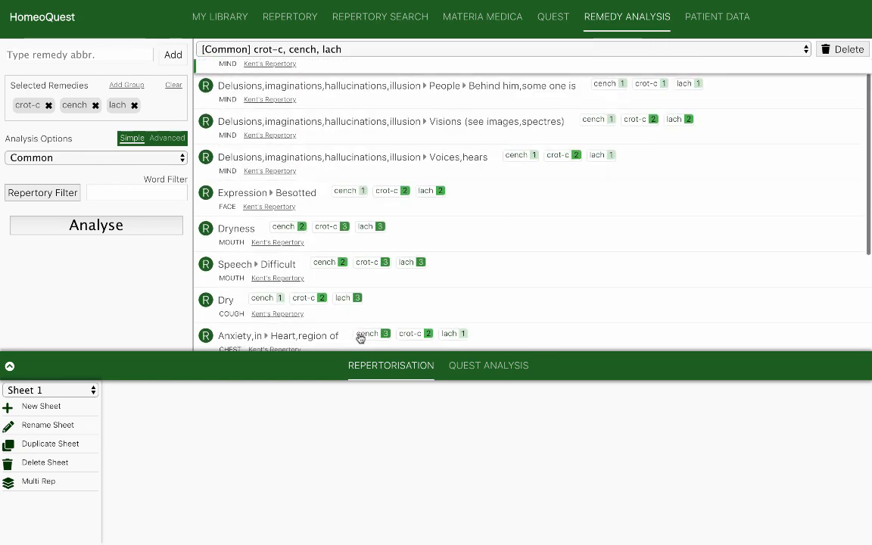
scroll(417, 107, "up", 1)
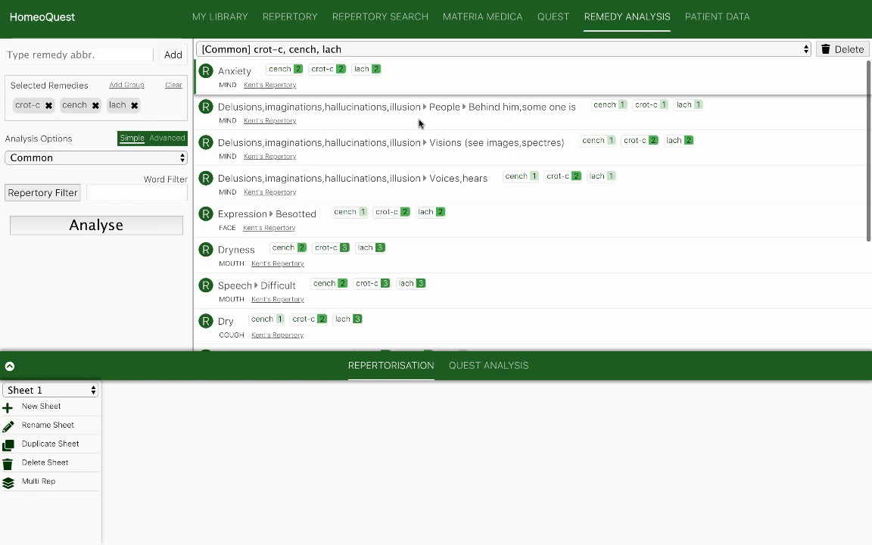
scroll(437, 188, "down", 2)
scroll(437, 188, "down", 3)
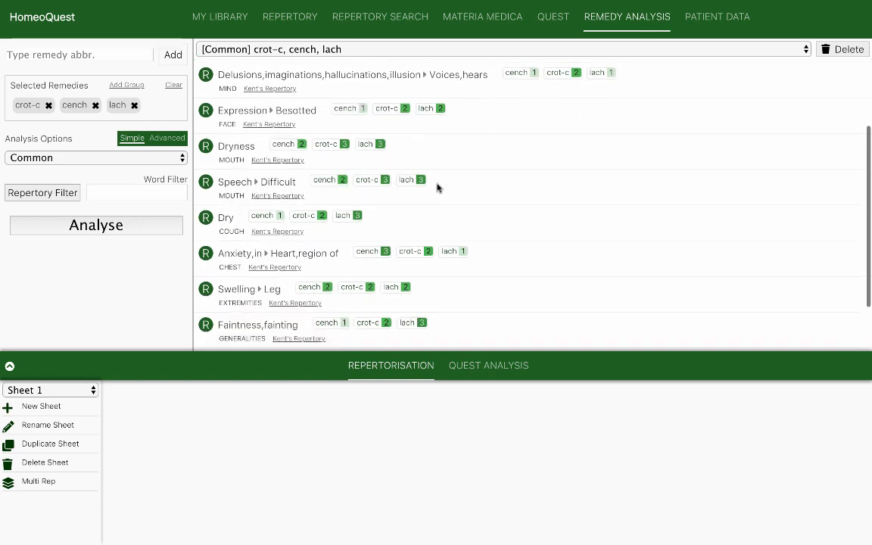
scroll(437, 188, "up", 2)
scroll(437, 188, "up", 3)
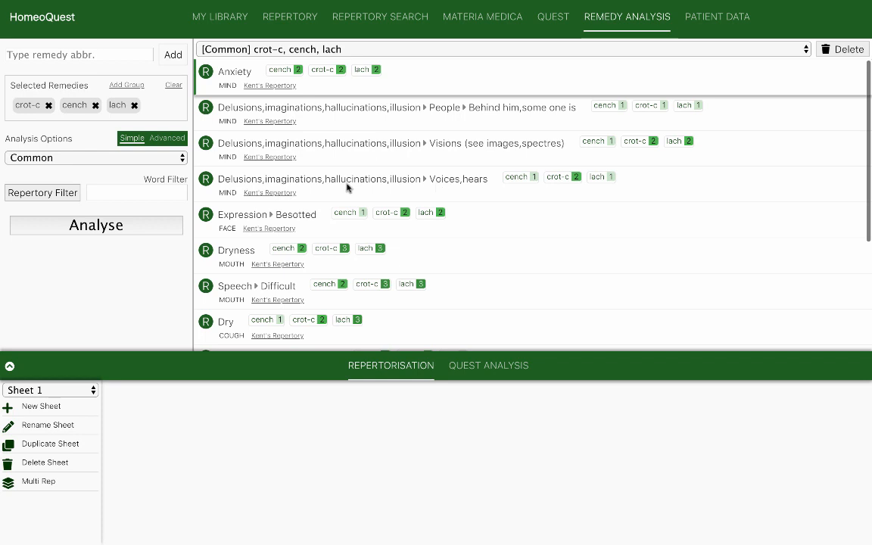
- Change the analysis option to Contrast for crot-c, cench and lach
left_click(182, 161)
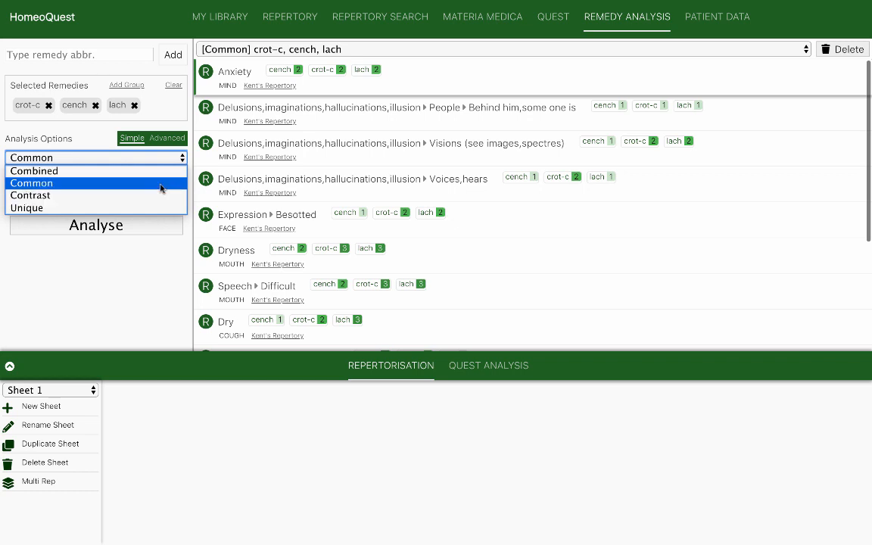
left_click(161, 185)
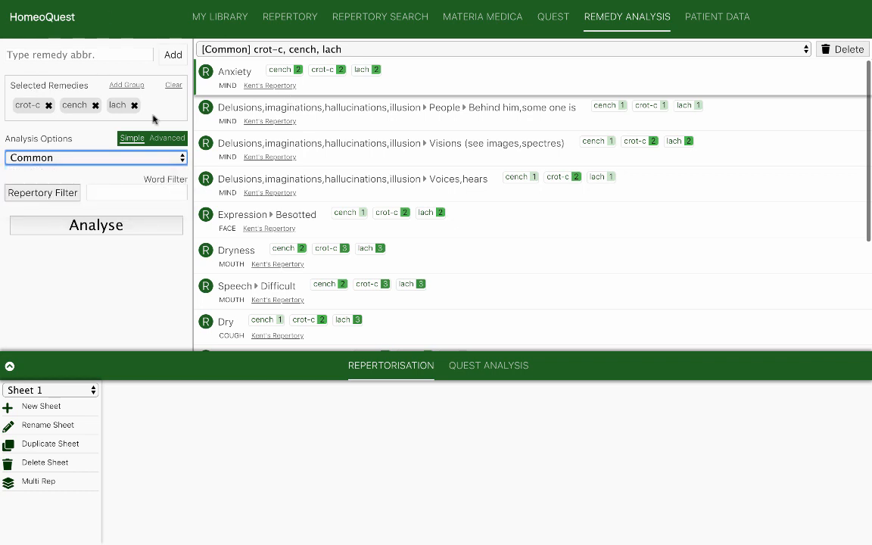
left_click(163, 157)
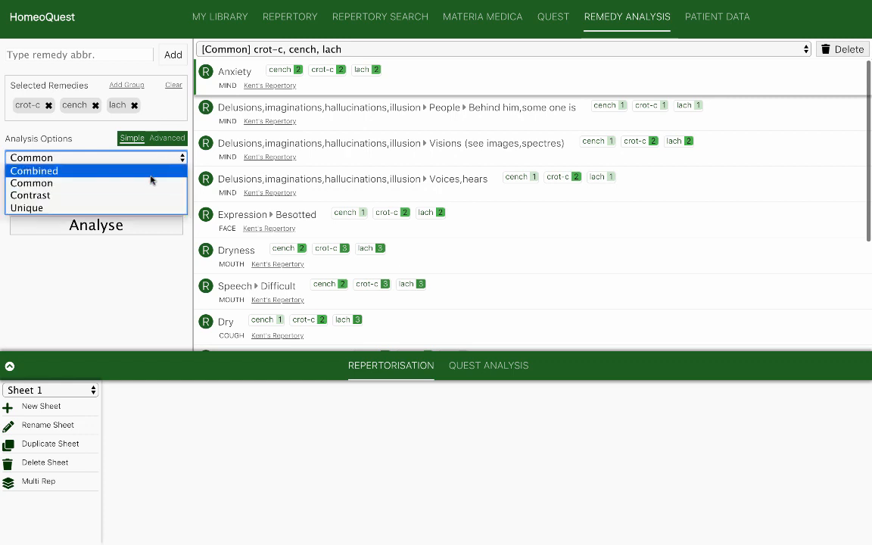
left_click(148, 196)
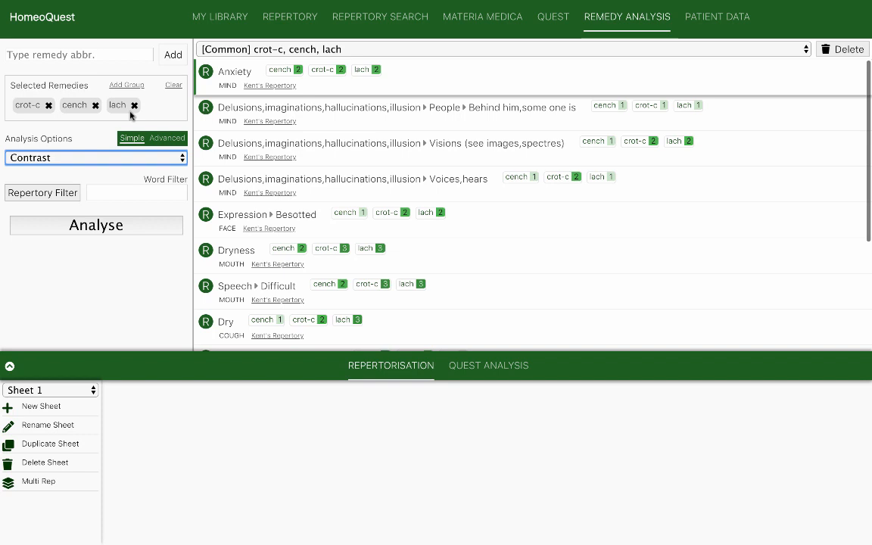
- Run the Contrast analysis of crot-c, cench and lach, and check the Amusement, Desire for rubric in Kent's Repertory
left_click(114, 225)
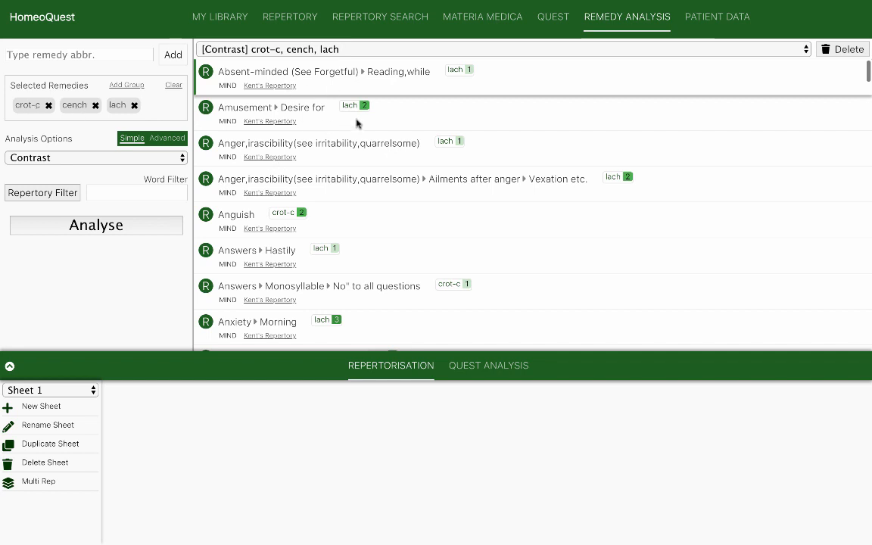
left_click(276, 123)
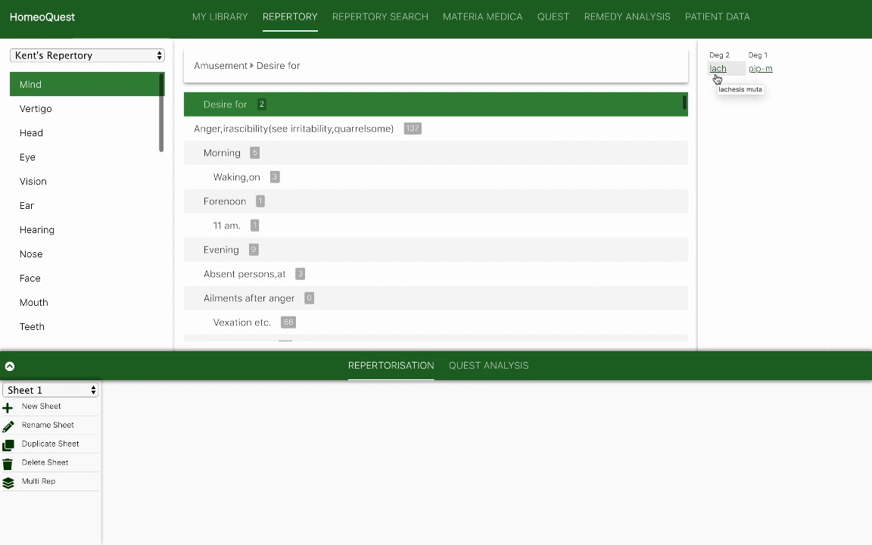
left_click(616, 19)
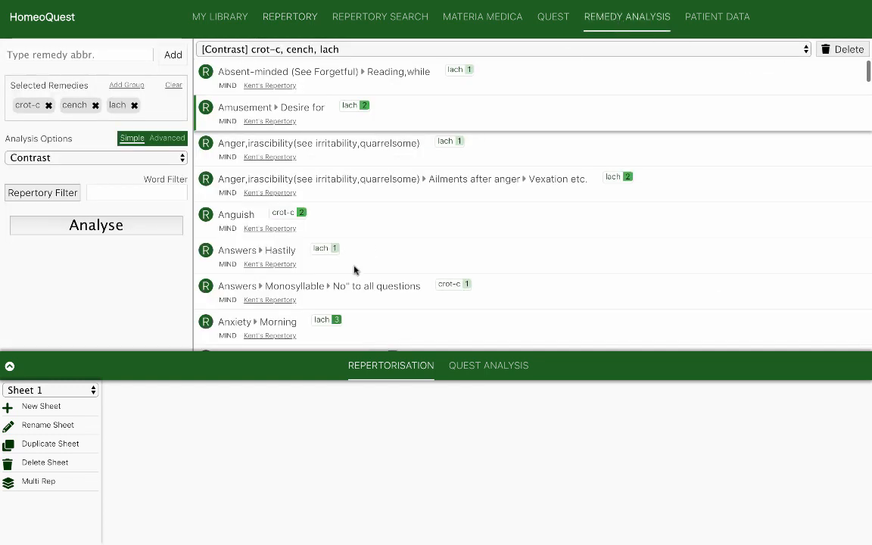
- Examine the contrasting Mind rubrics of crot-c, cench and lach, from Anguish through Anxiety to Company and Concentration
scroll(355, 271, "down", 1)
scroll(354, 270, "down", 3)
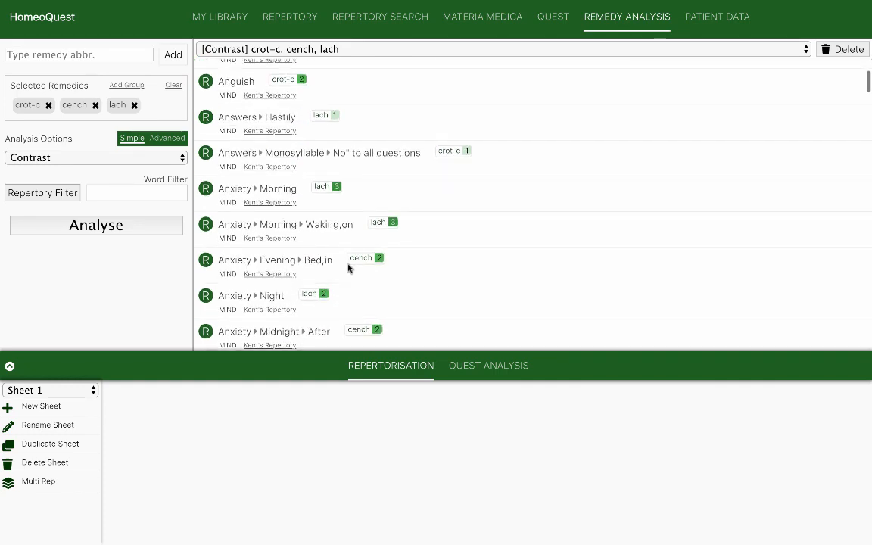
scroll(378, 273, "down", 1)
scroll(362, 276, "down", 1)
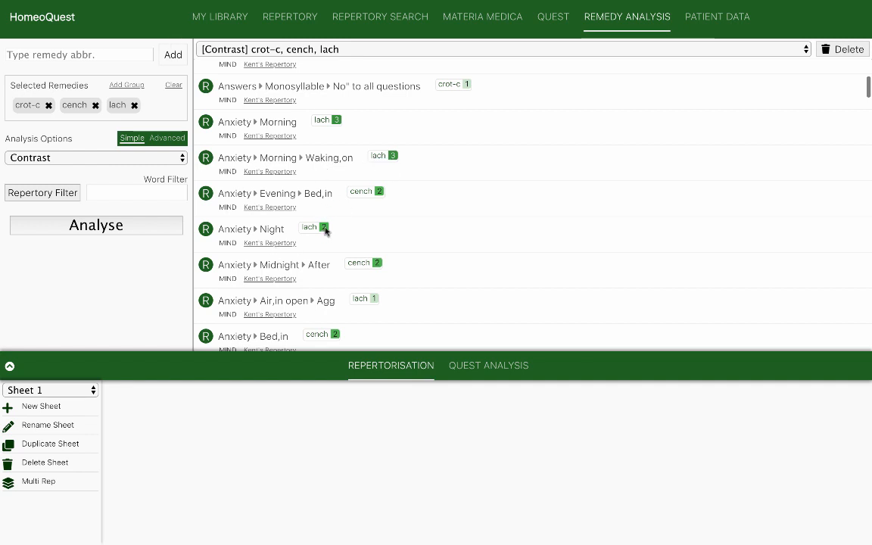
scroll(325, 231, "down", 5)
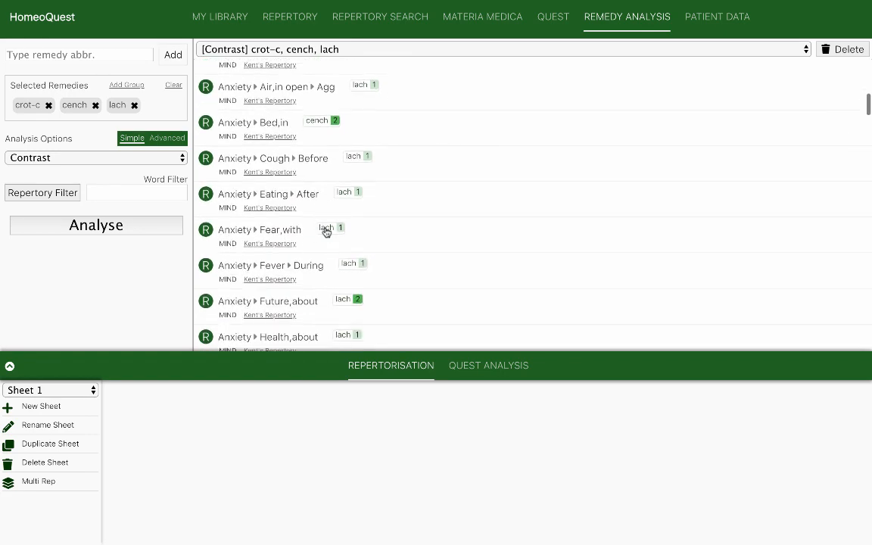
scroll(326, 231, "down", 1)
scroll(325, 231, "down", 1)
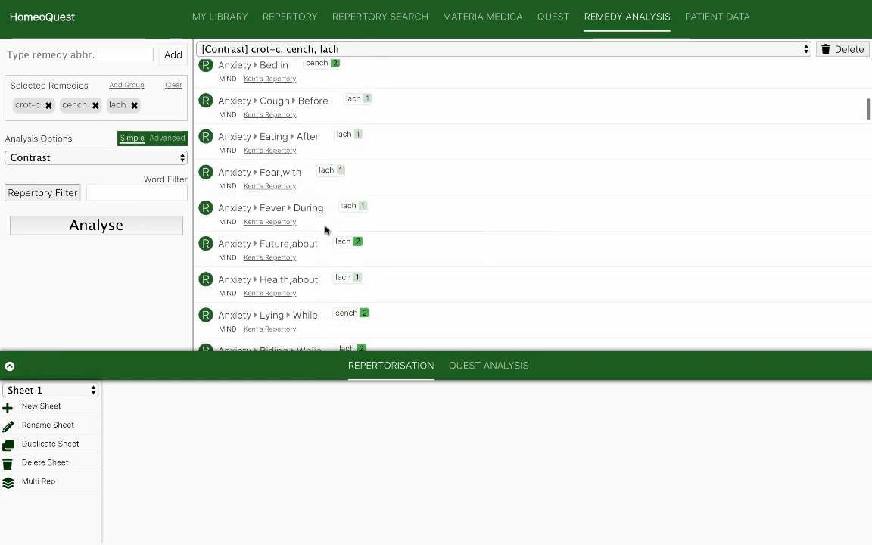
scroll(325, 231, "down", 2)
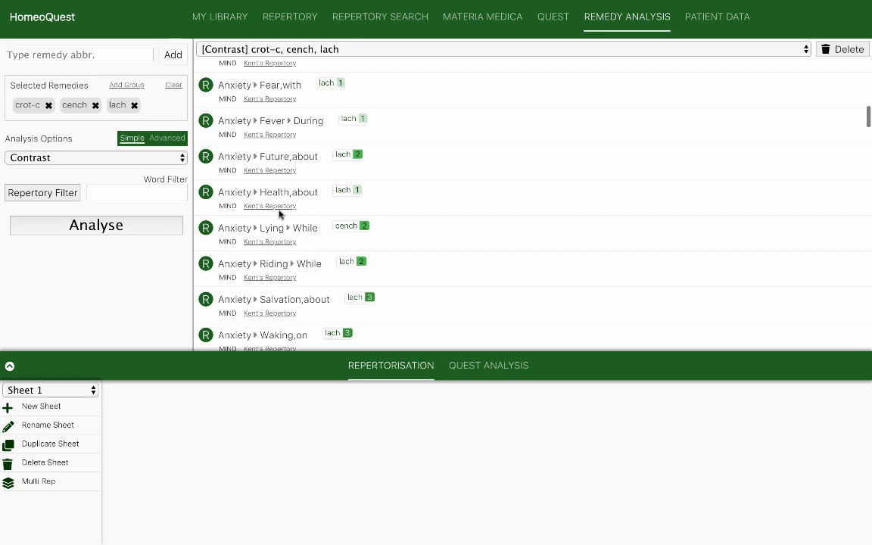
scroll(282, 215, "down", 10)
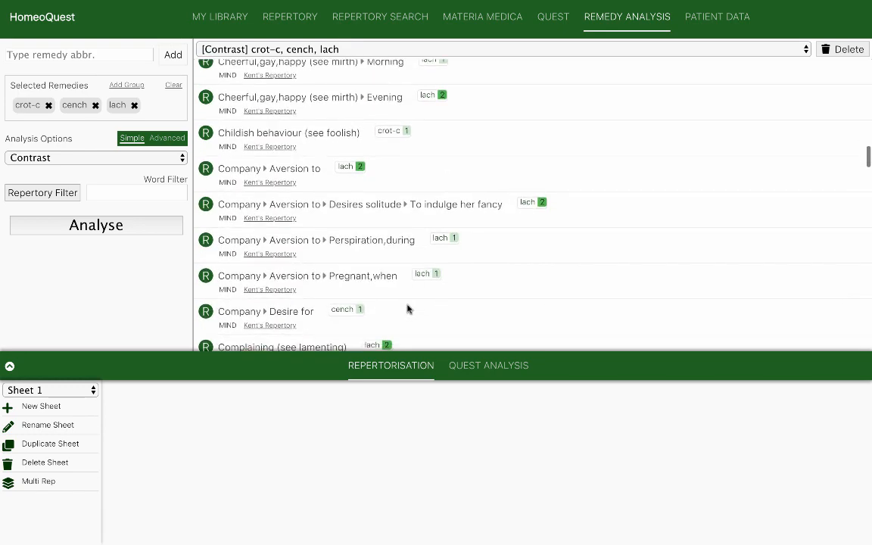
scroll(407, 308, "down", 3)
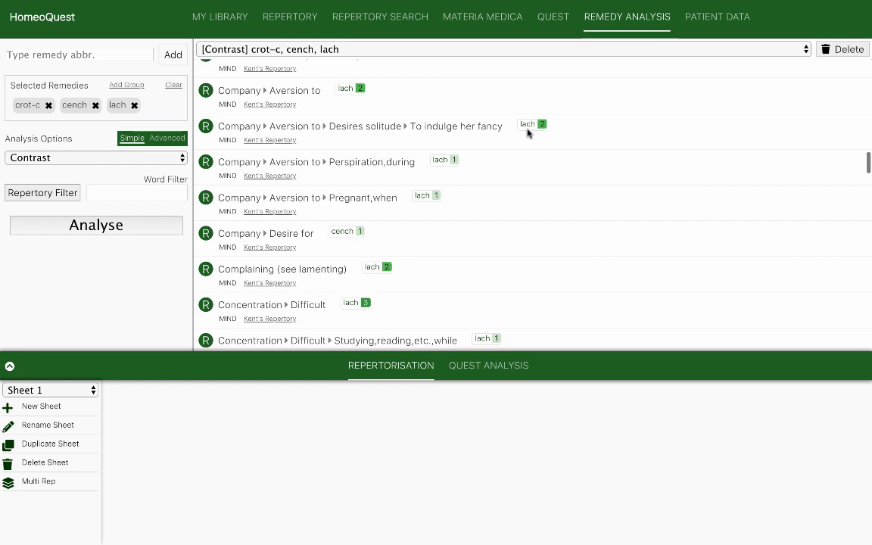
- Run the Contrast analysis of crot-c, cench and lach again with the word filter "thyroid"
left_click(116, 230)
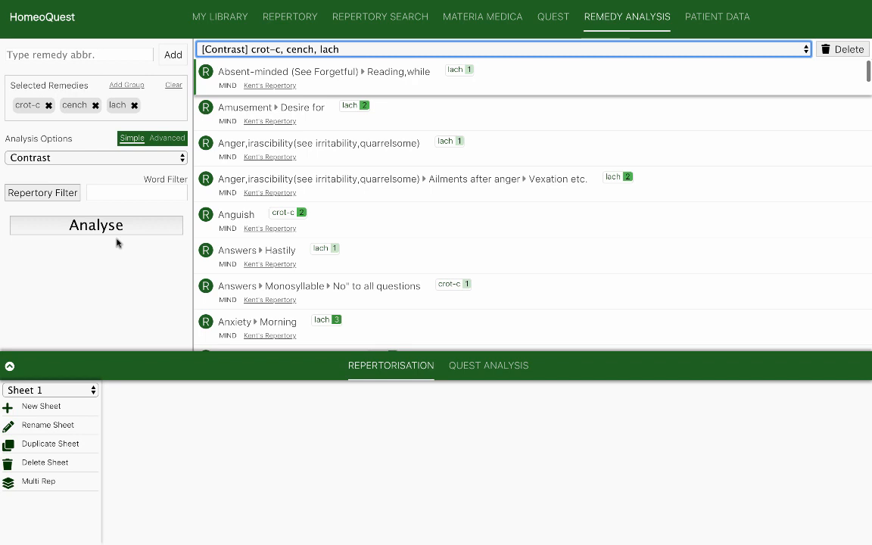
left_click(104, 193)
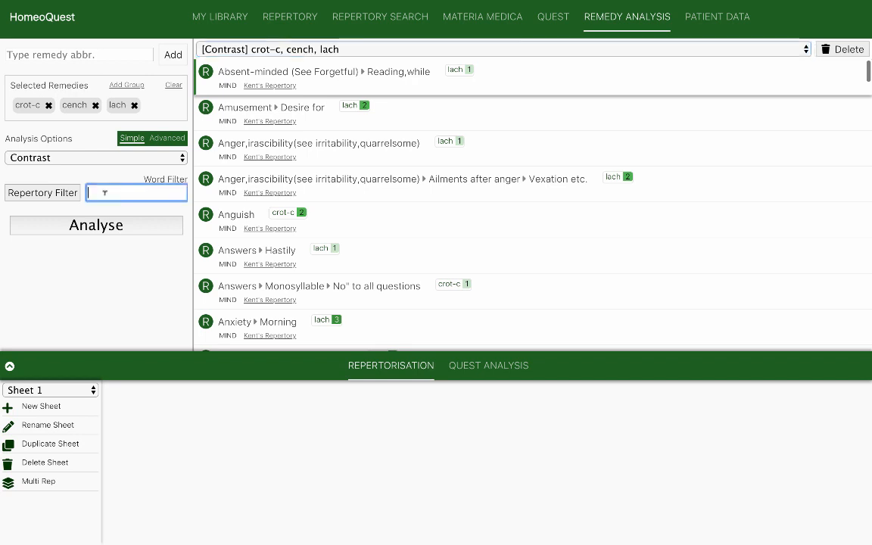
type("thyr")
type("oid")
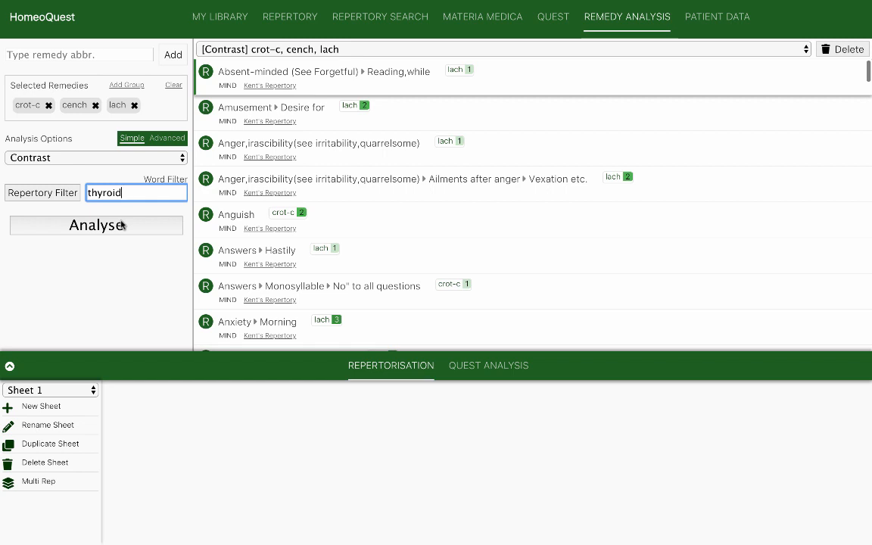
left_click(122, 225)
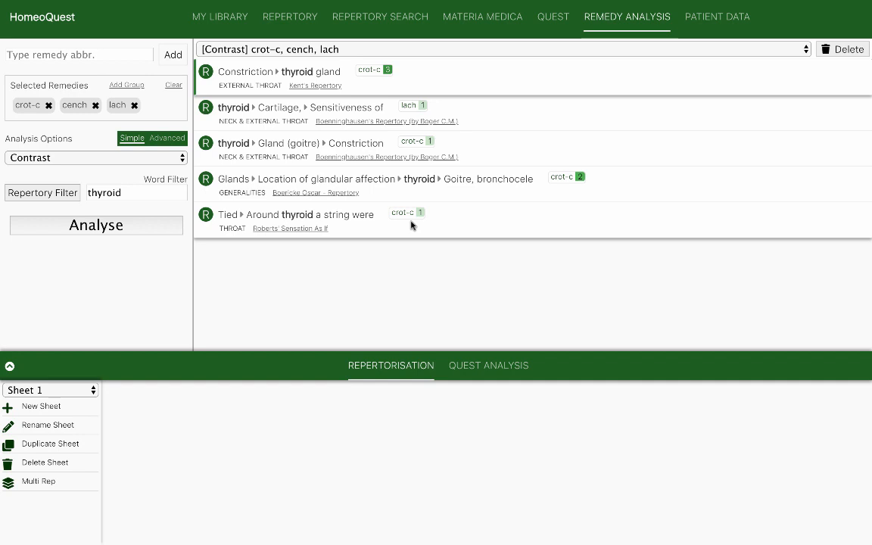
- Run a Unique analysis of crot-c, cench and lach with the word filter cleared
left_click(163, 157)
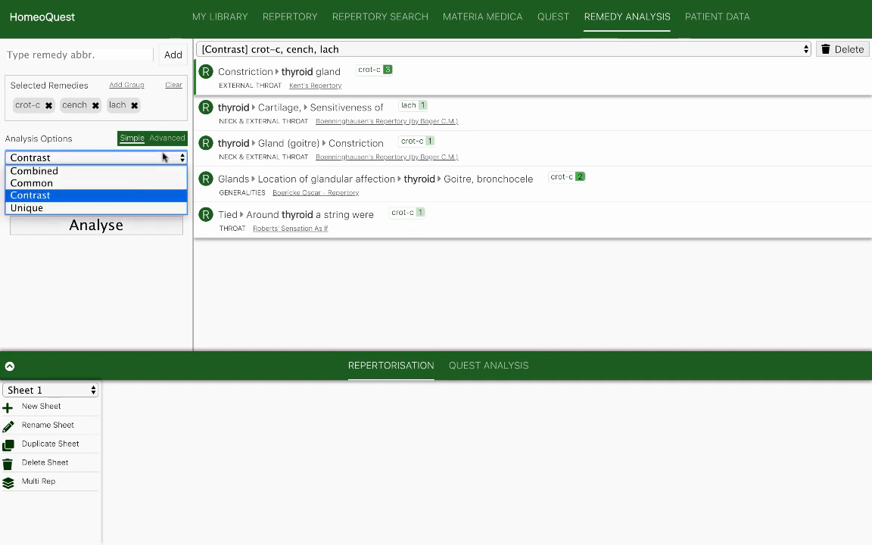
left_click(149, 208)
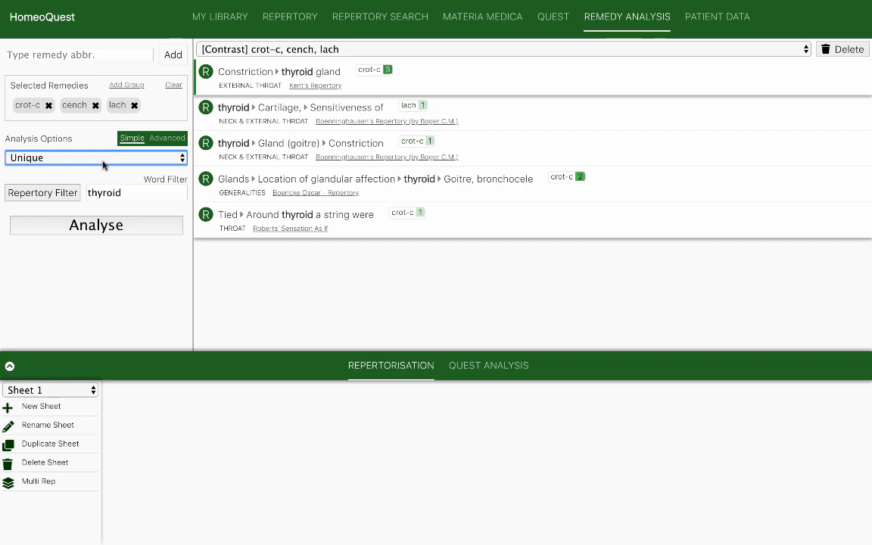
double_click(110, 193)
key("BackSpace")
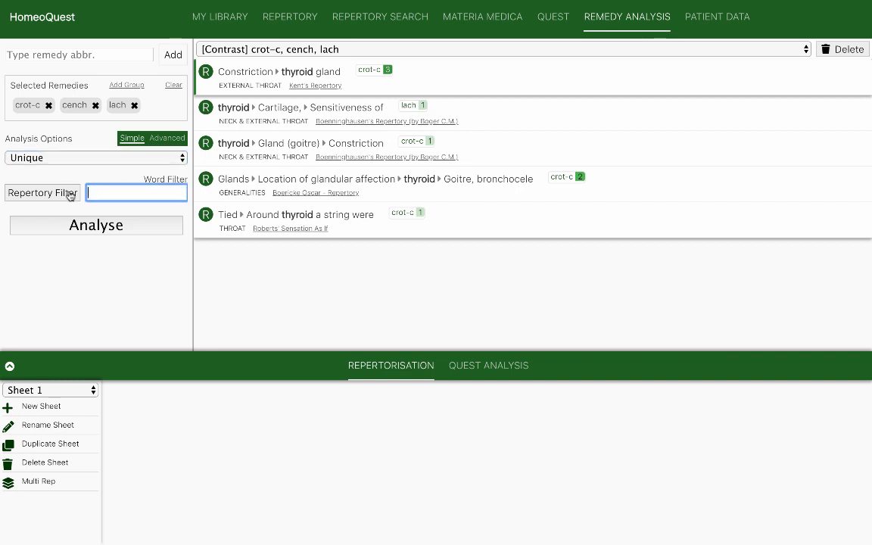
left_click(115, 225)
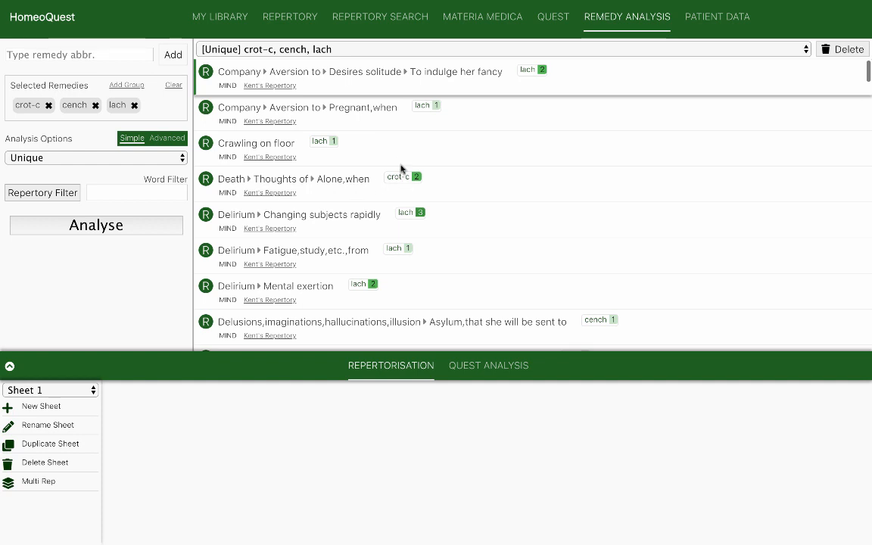
- Check the unique rubrics for thoughts of death when alone and the delusion of being sent to an asylum in Kent's Repertory
left_click(274, 196)
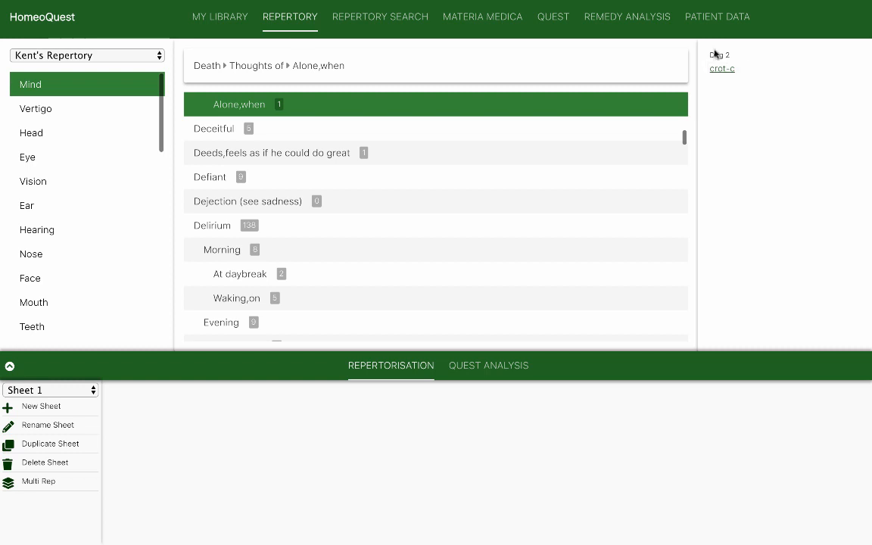
left_click(615, 17)
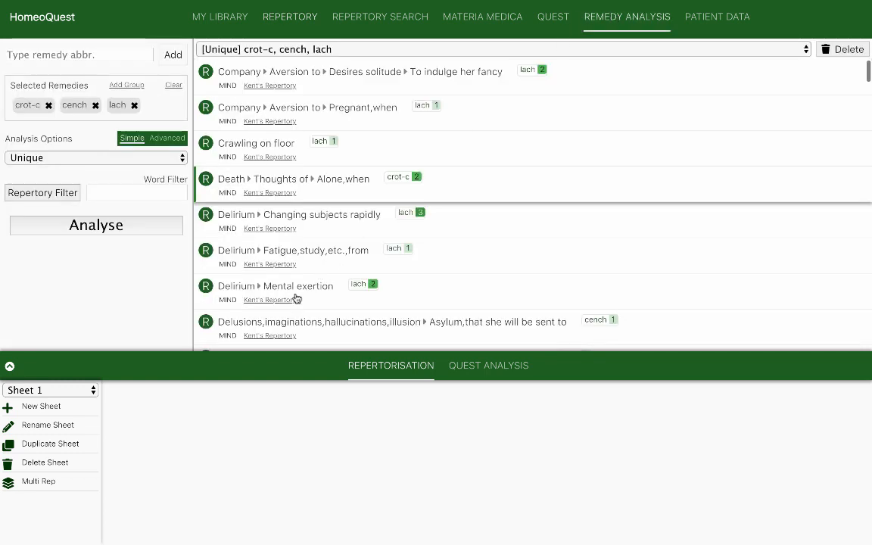
scroll(291, 306, "down", 1)
scroll(291, 306, "down", 1)
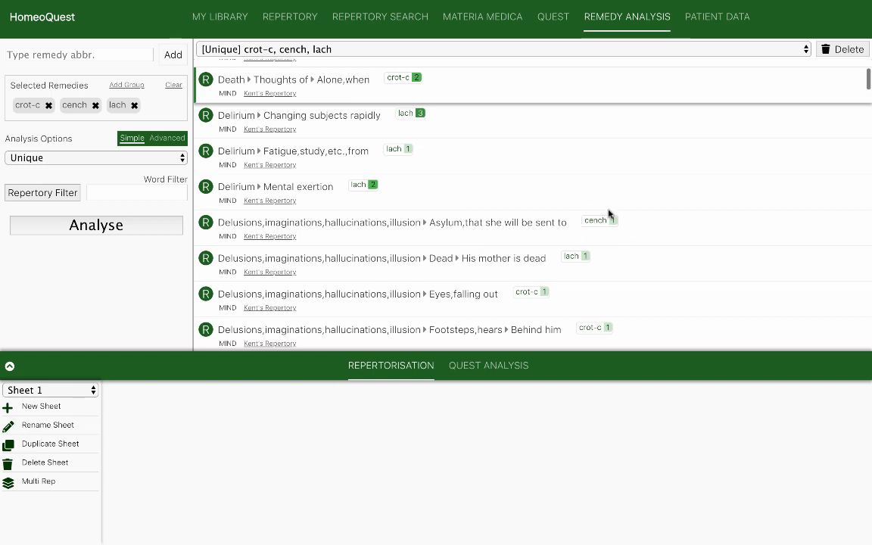
left_click(271, 237)
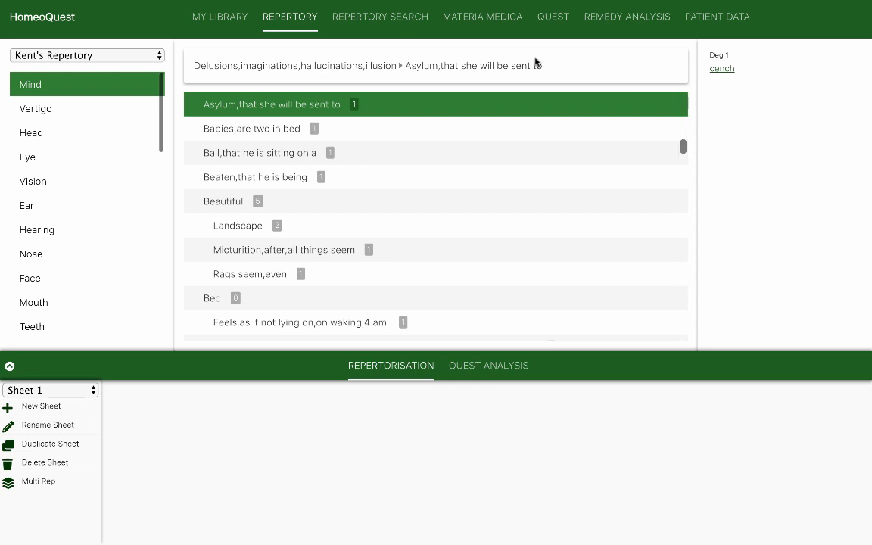
left_click(640, 23)
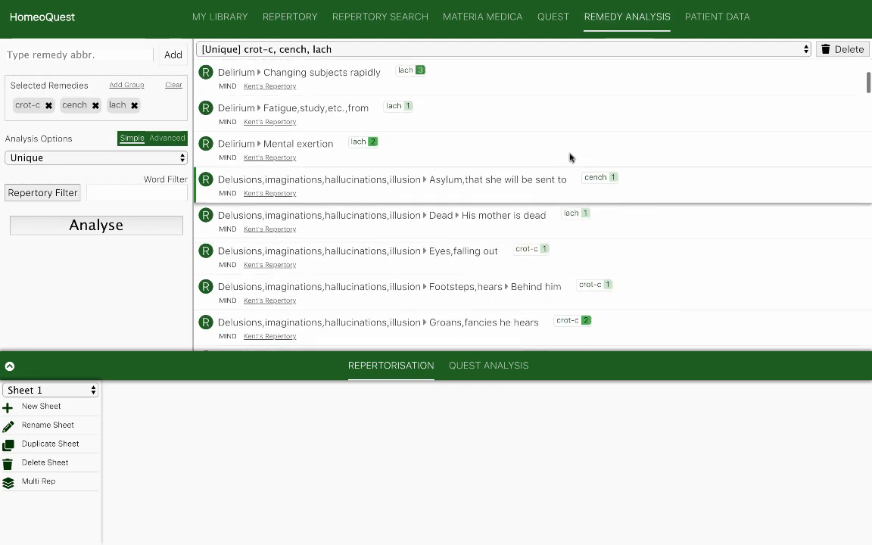
- Examine the unique Mind rubrics of crot-c, cench and lach, from the Delusions entries through Insanity and Jealousy to Memory
scroll(551, 295, "down", 1)
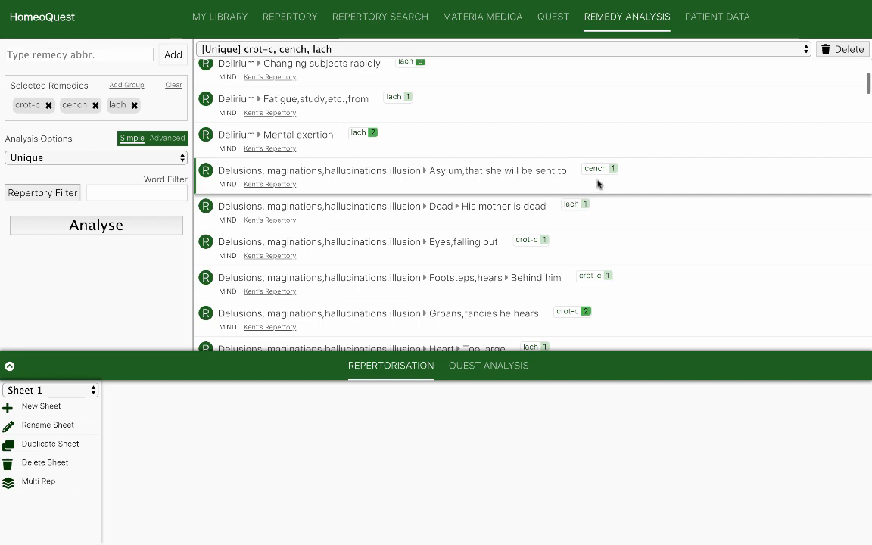
scroll(603, 207, "down", 2)
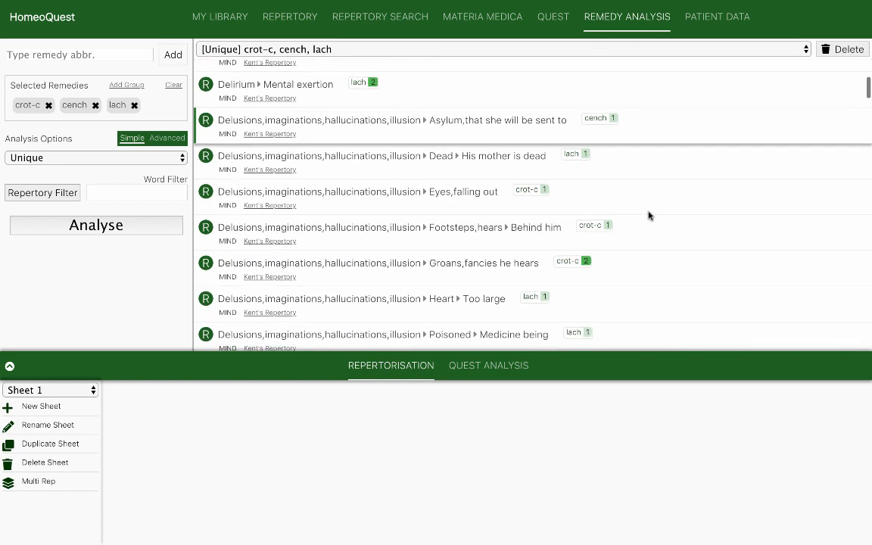
scroll(648, 216, "down", 2)
scroll(635, 281, "down", 2)
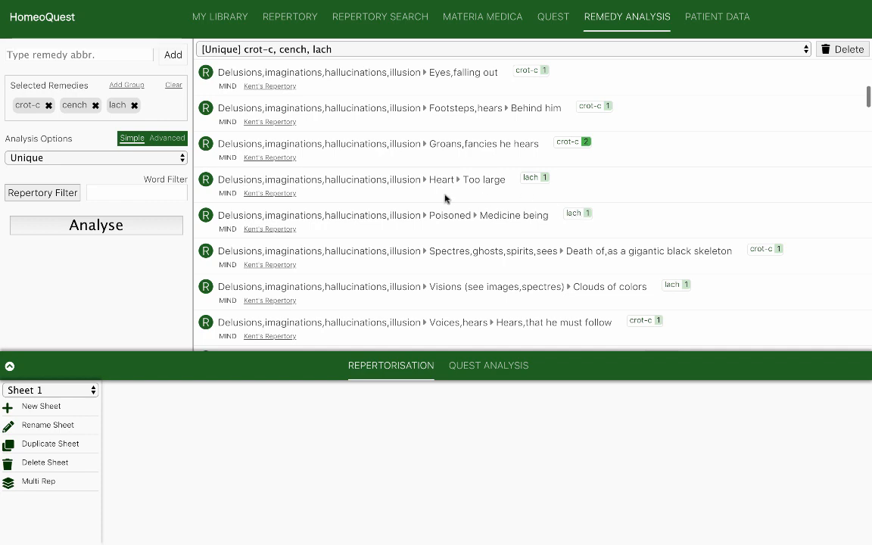
scroll(518, 275, "down", 2)
scroll(518, 275, "down", 4)
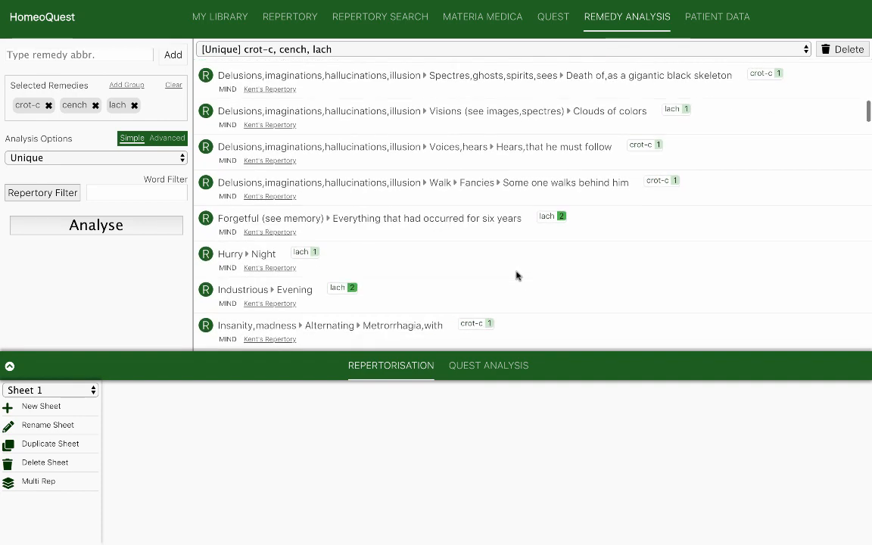
scroll(518, 274, "down", 1)
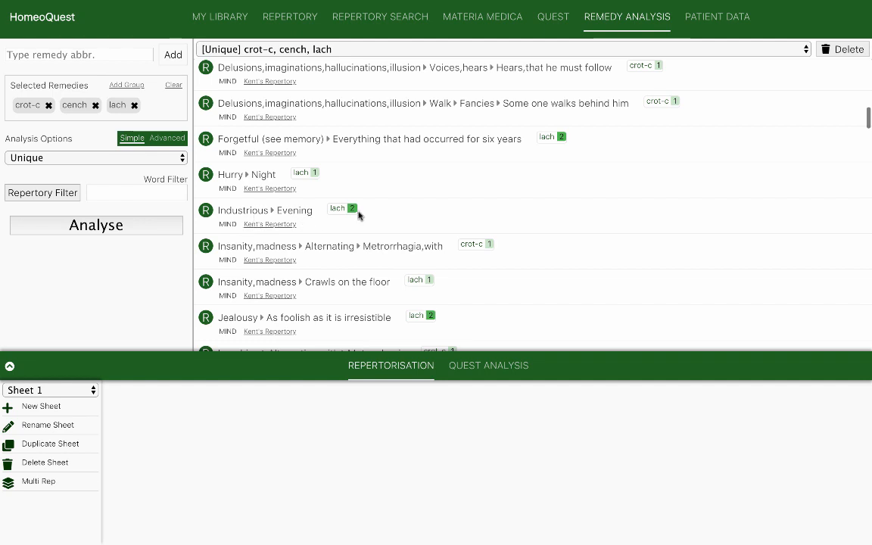
scroll(358, 215, "down", 2)
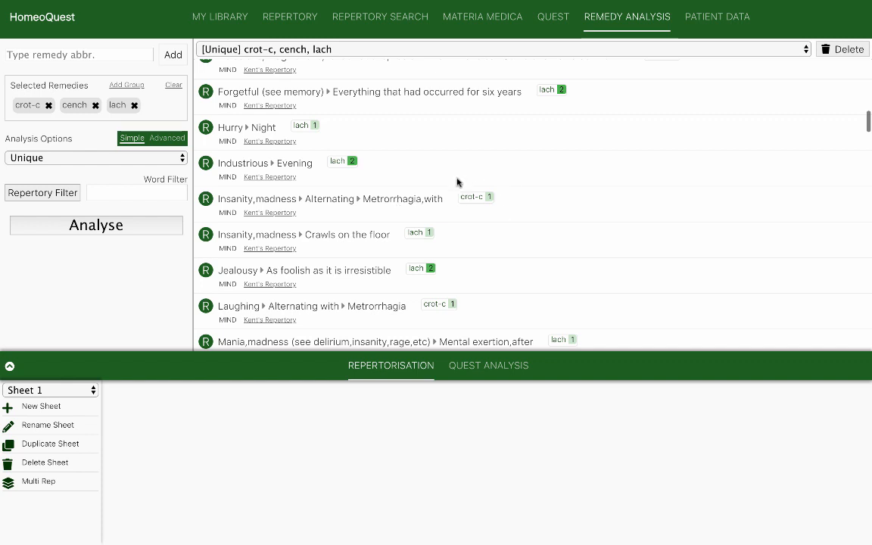
scroll(498, 242, "down", 2)
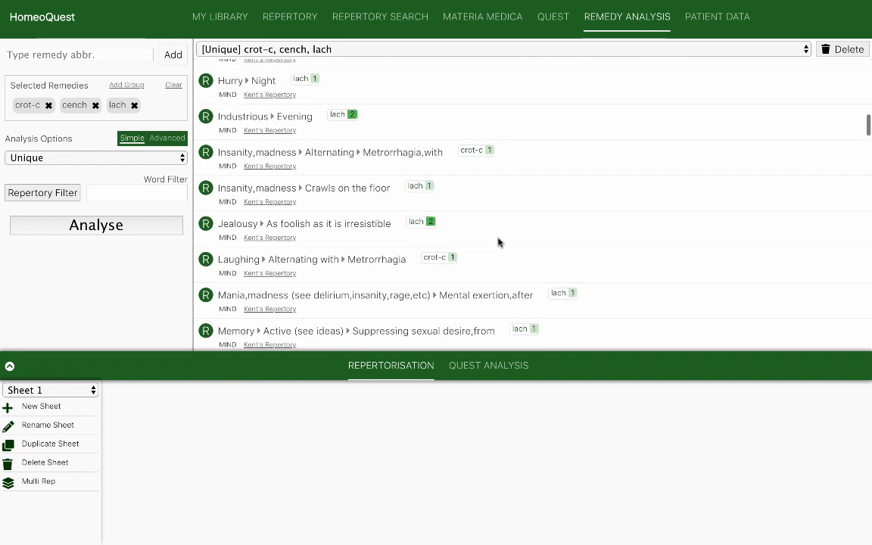